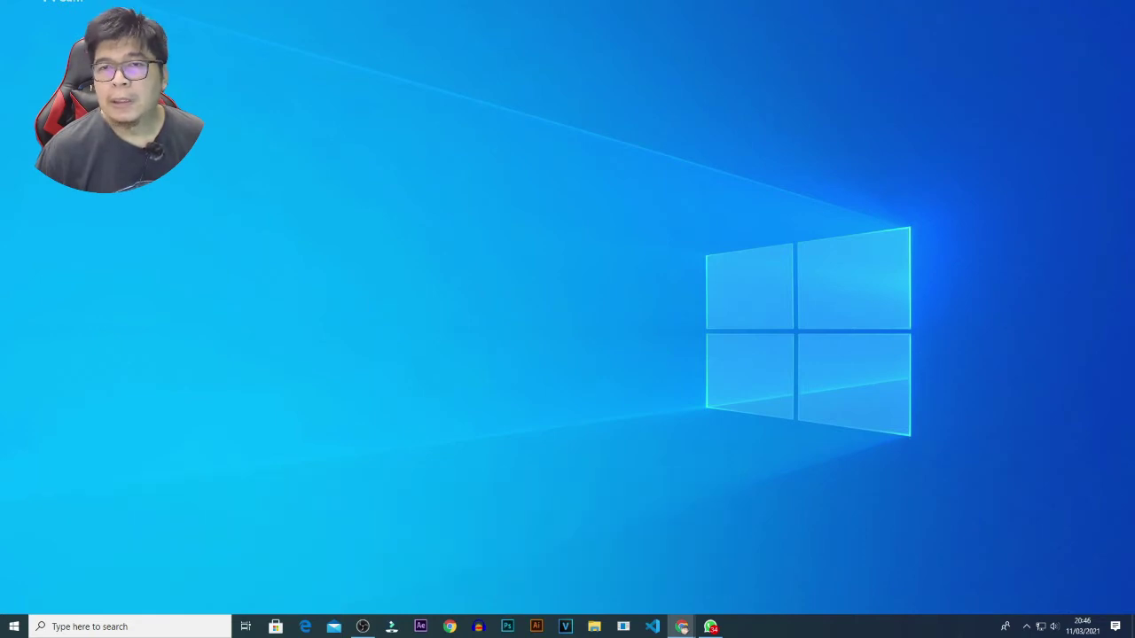
# Look over the Sandboxie 5.33.6 download page on FileHorse in Chrome, and minimize the browser
pyautogui.click(681, 626)
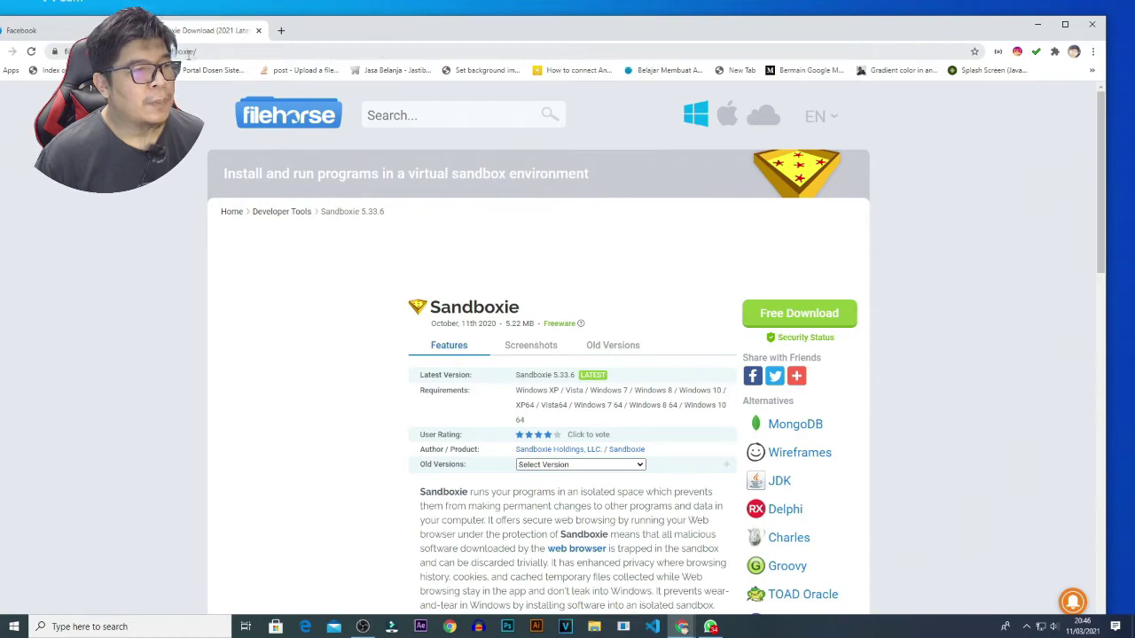
pyautogui.moveTo(422, 33); pyautogui.dragTo(454, 13)
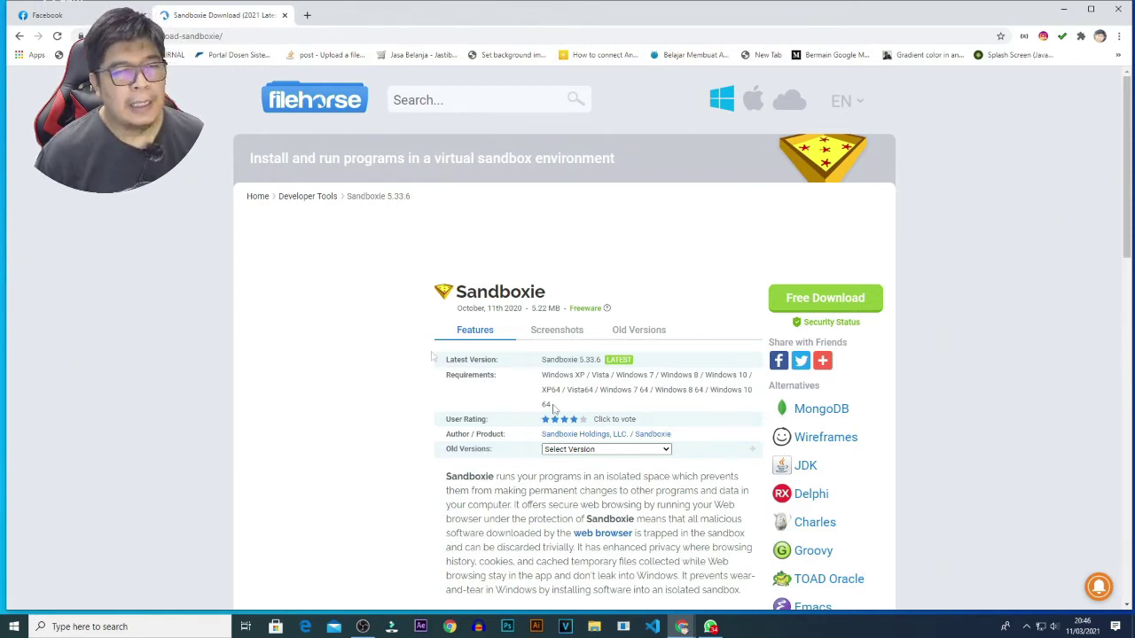
pyautogui.click(1065, 10)
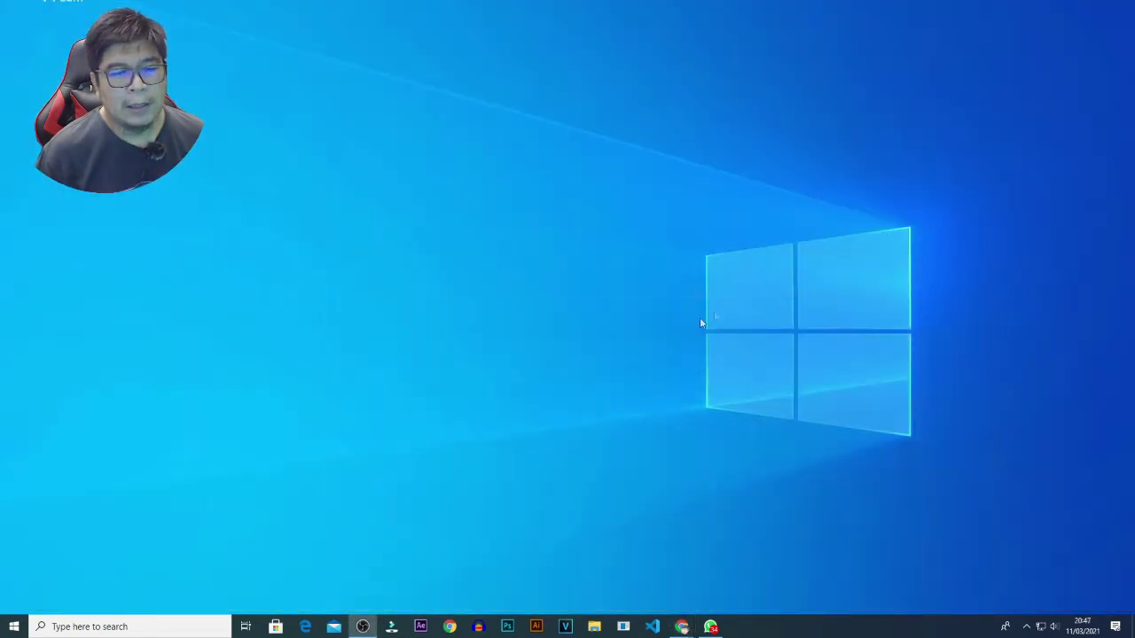
# Open the Downloads folder on the New Volume (G:) drive in File Explorer
pyautogui.click(594, 627)
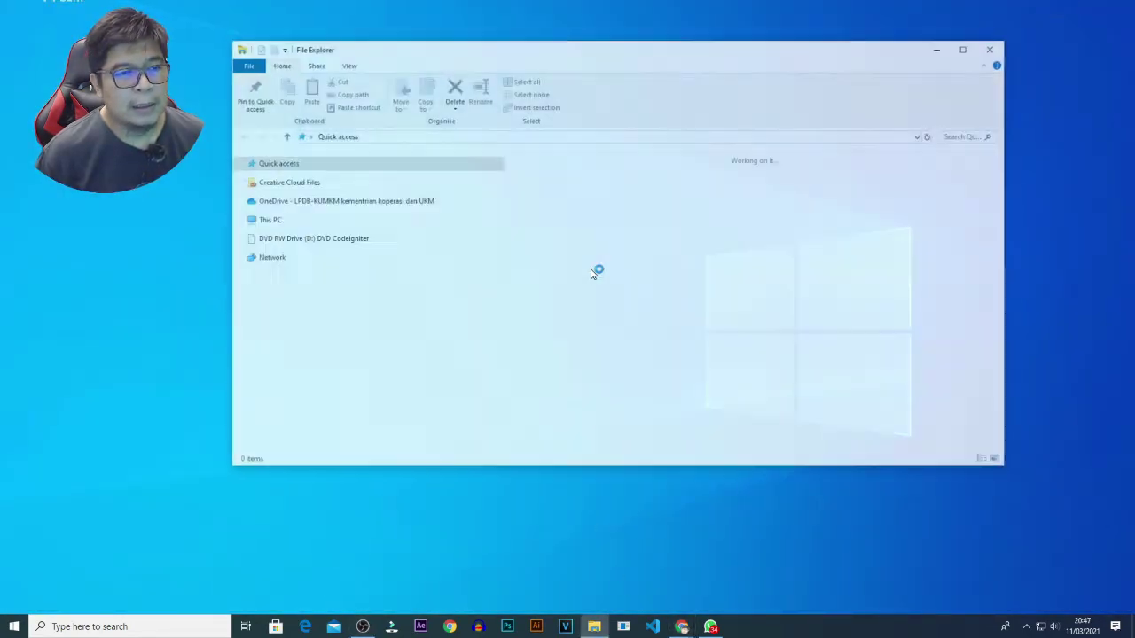
pyautogui.scroll(-3, 470, 230)
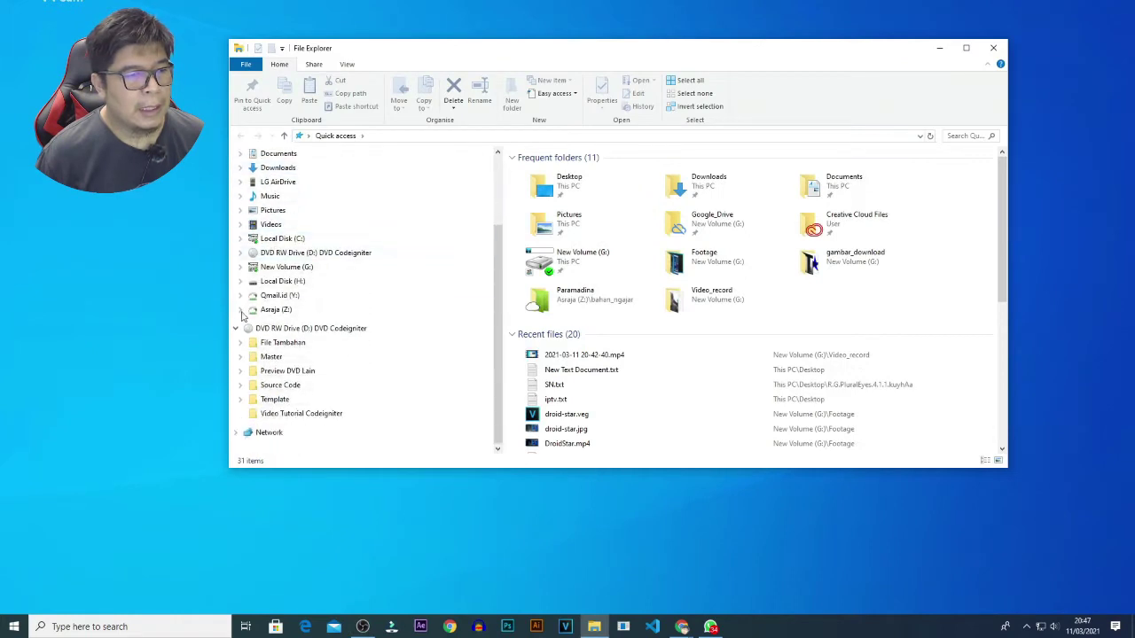
pyautogui.click(297, 281)
pyautogui.click(301, 269)
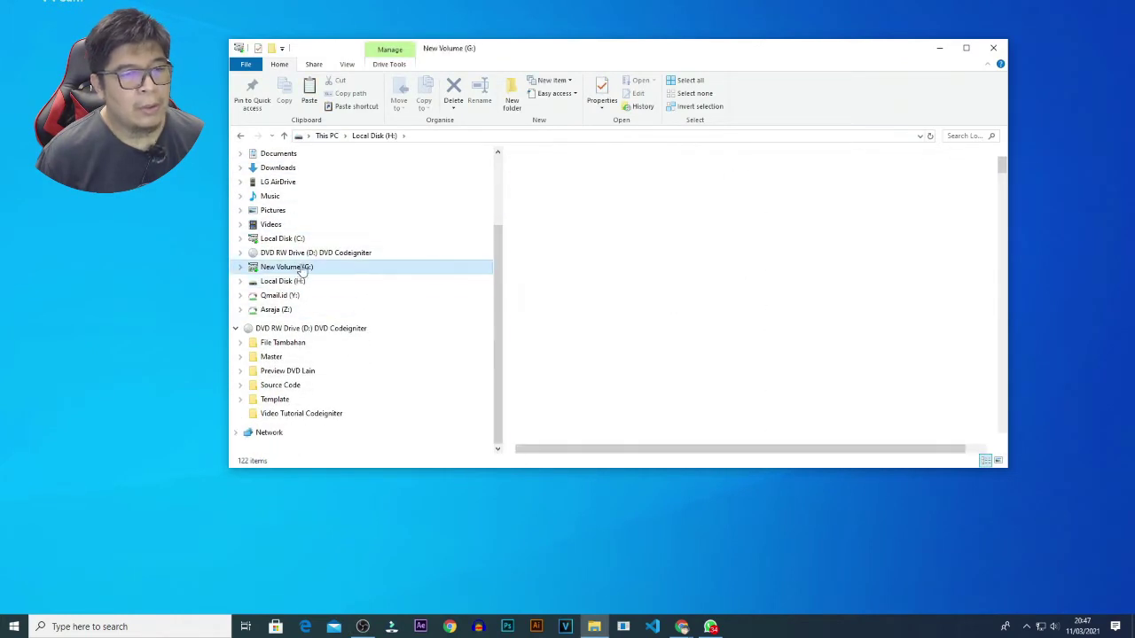
pyautogui.scroll(-3, 567, 275)
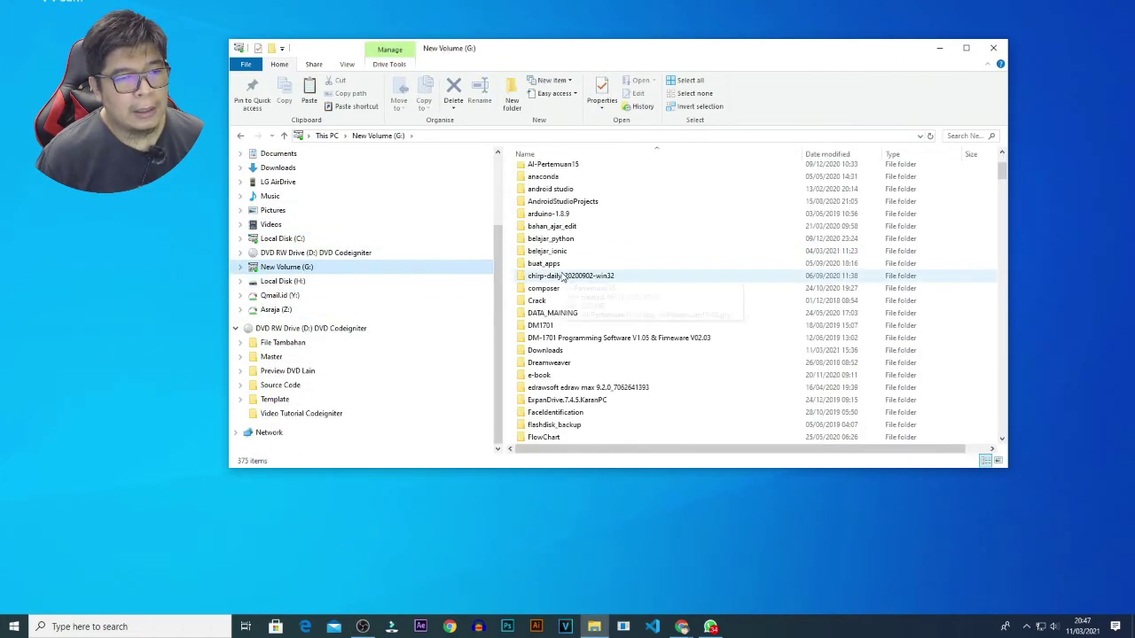
pyautogui.scroll(-1, 553, 349)
pyautogui.click(553, 350)
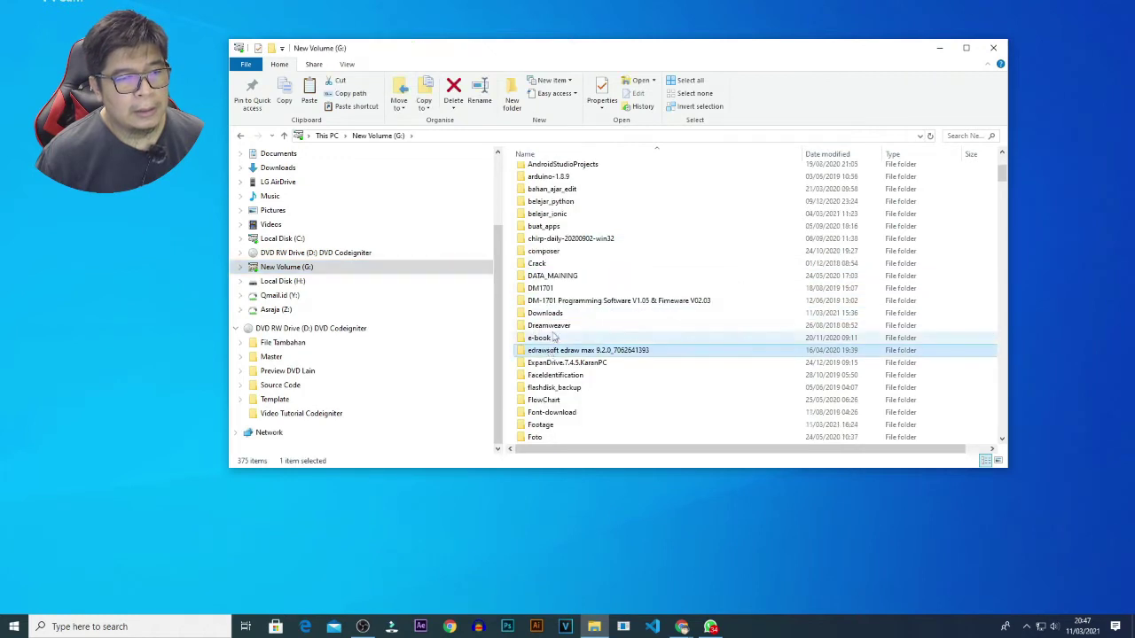
pyautogui.scroll(1, 555, 207)
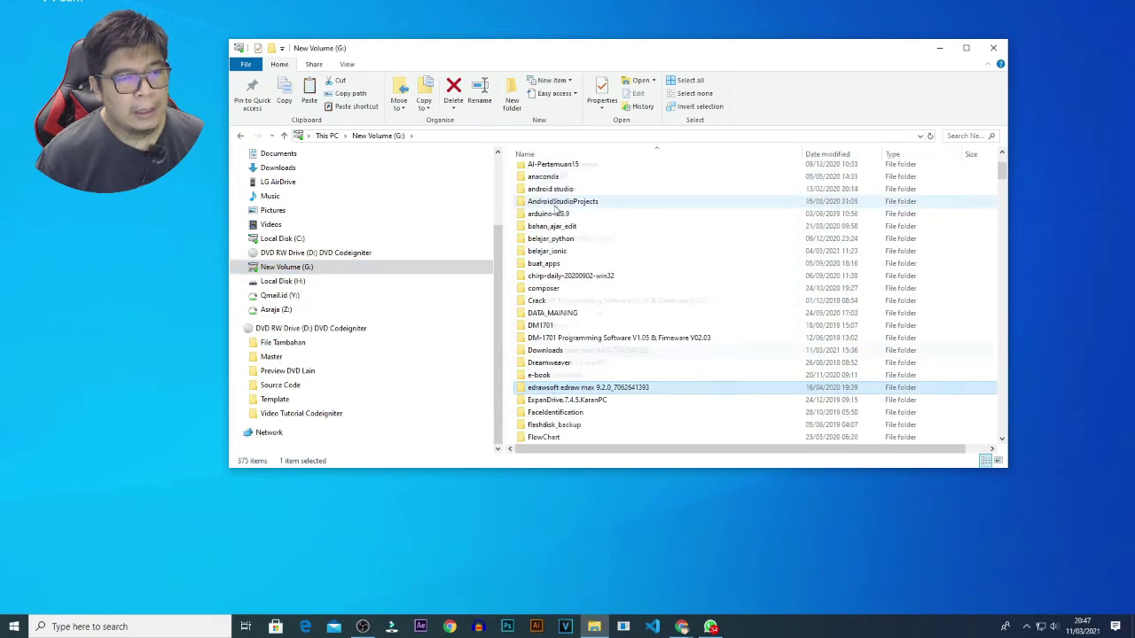
pyautogui.scroll(-2, 555, 207)
pyautogui.doubleClick(551, 275)
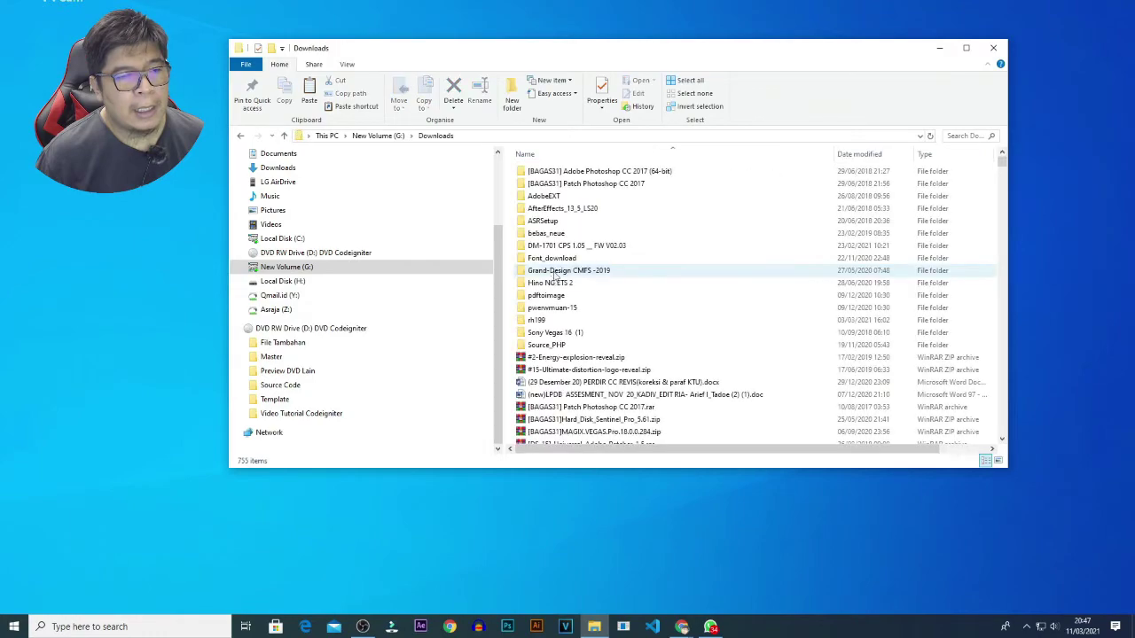
# Run SandboxieInstall-533-6.exe with English as the language, and close the setup without starting the installation
pyautogui.scroll(-5, 965, 189)
pyautogui.moveTo(1001, 170); pyautogui.dragTo(991, 368)
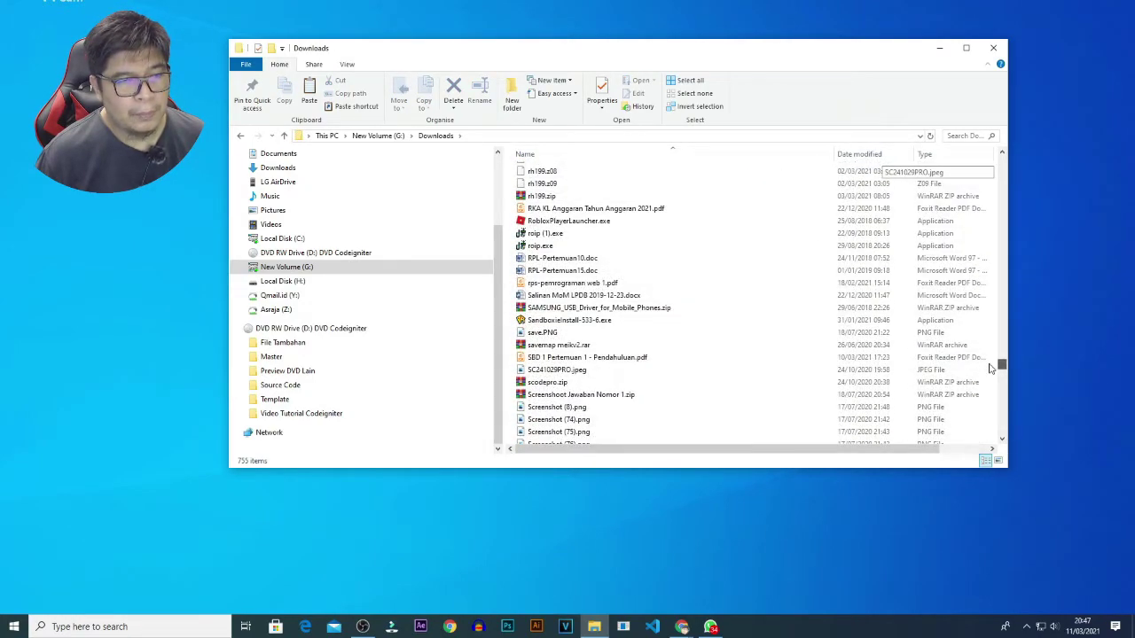
pyautogui.doubleClick(572, 320)
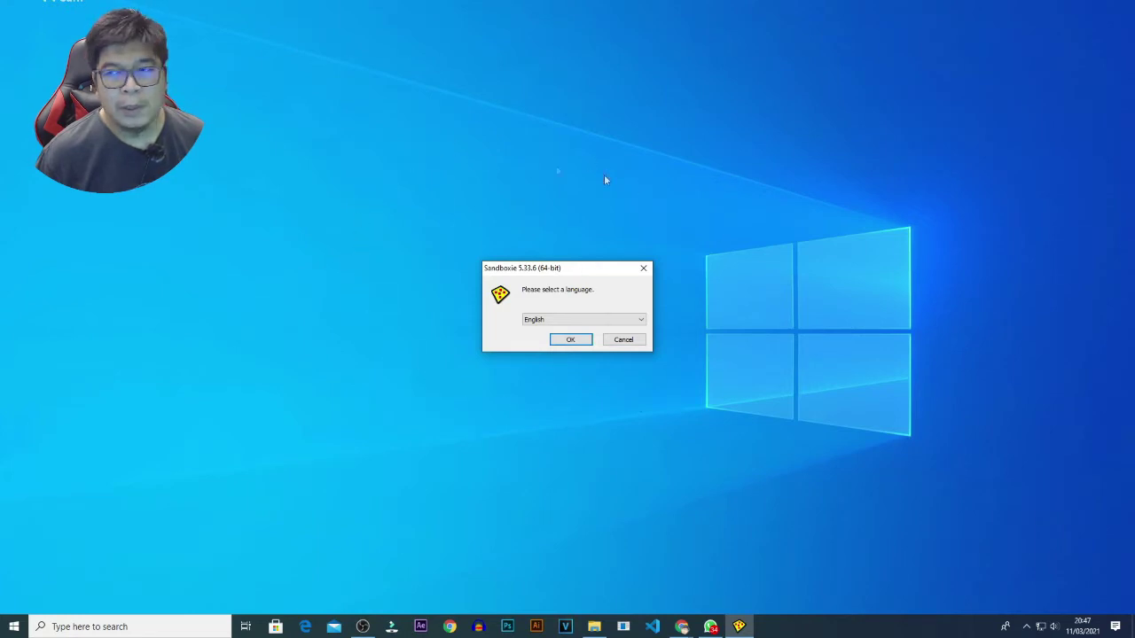
pyautogui.click(571, 339)
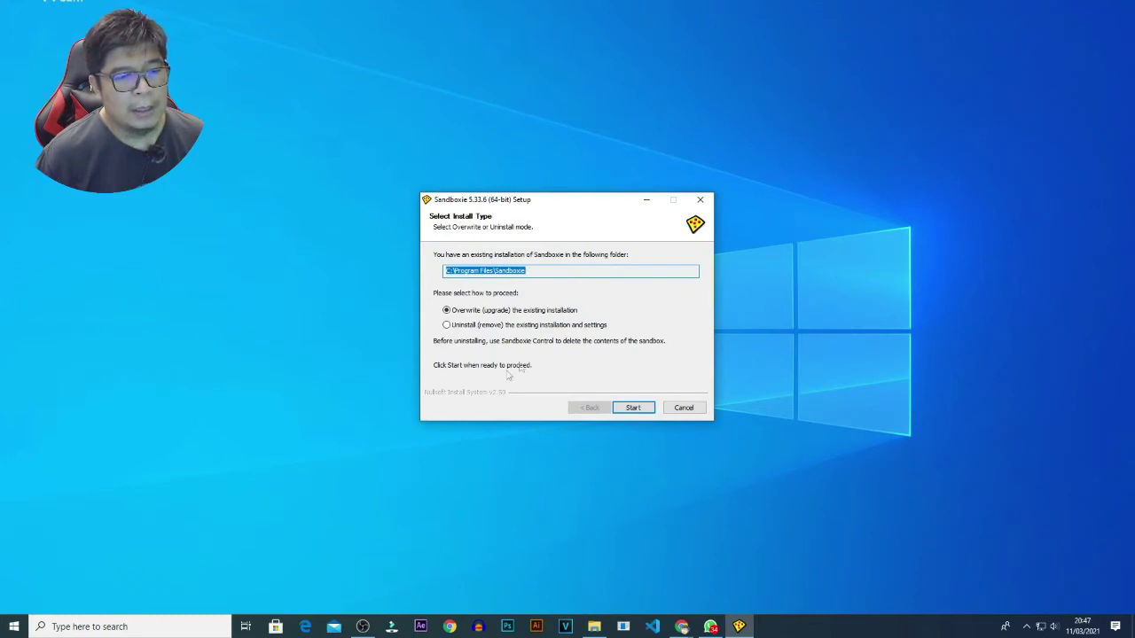
pyautogui.moveTo(558, 206); pyautogui.dragTo(532, 165)
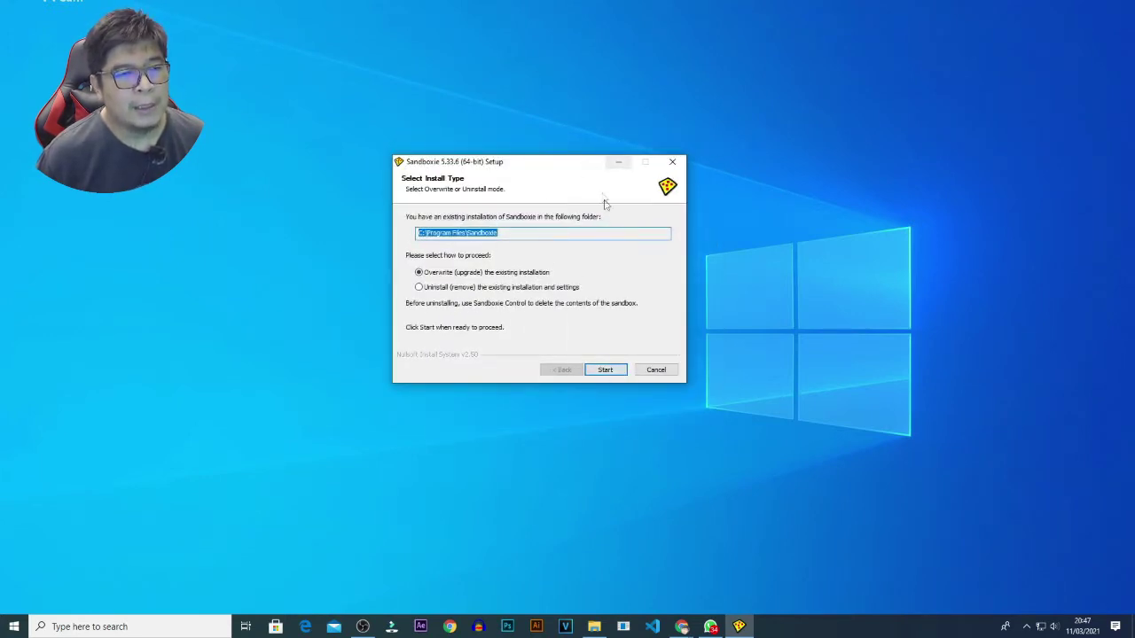
pyautogui.click(673, 163)
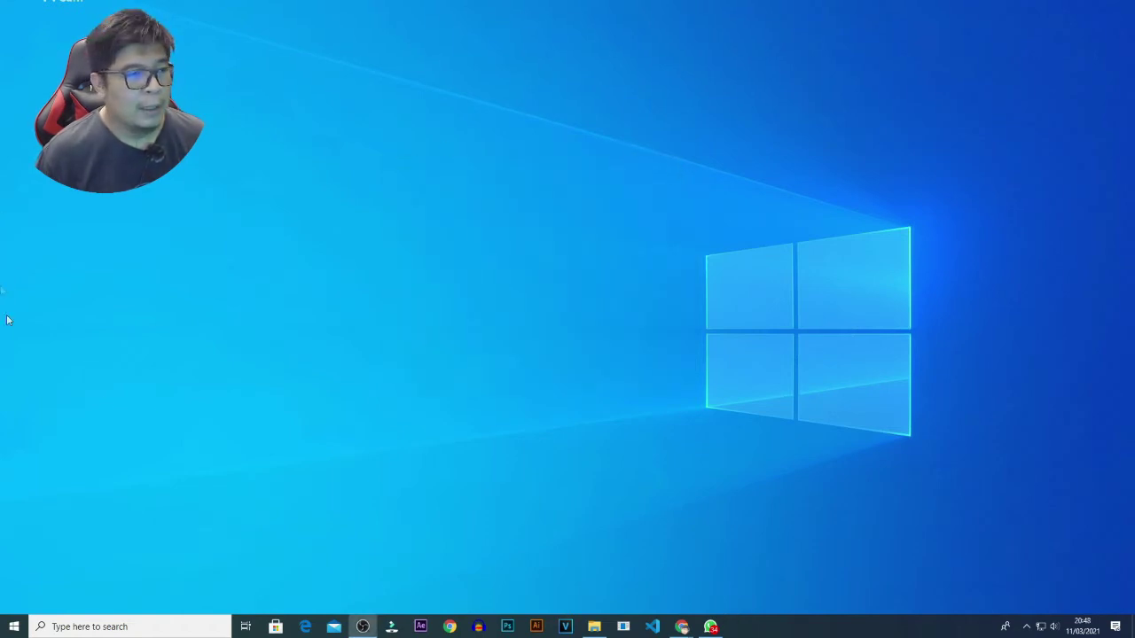
# Turn on the display of the desktop icons
pyautogui.rightClick(615, 86)
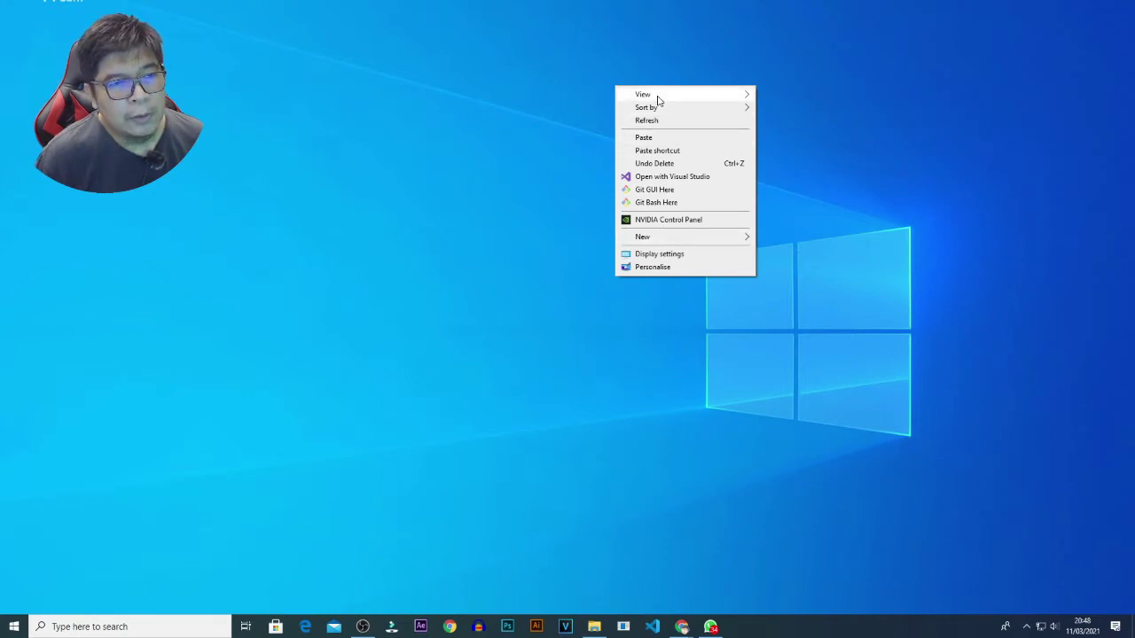
pyautogui.moveTo(656, 95)
pyautogui.click(806, 172)
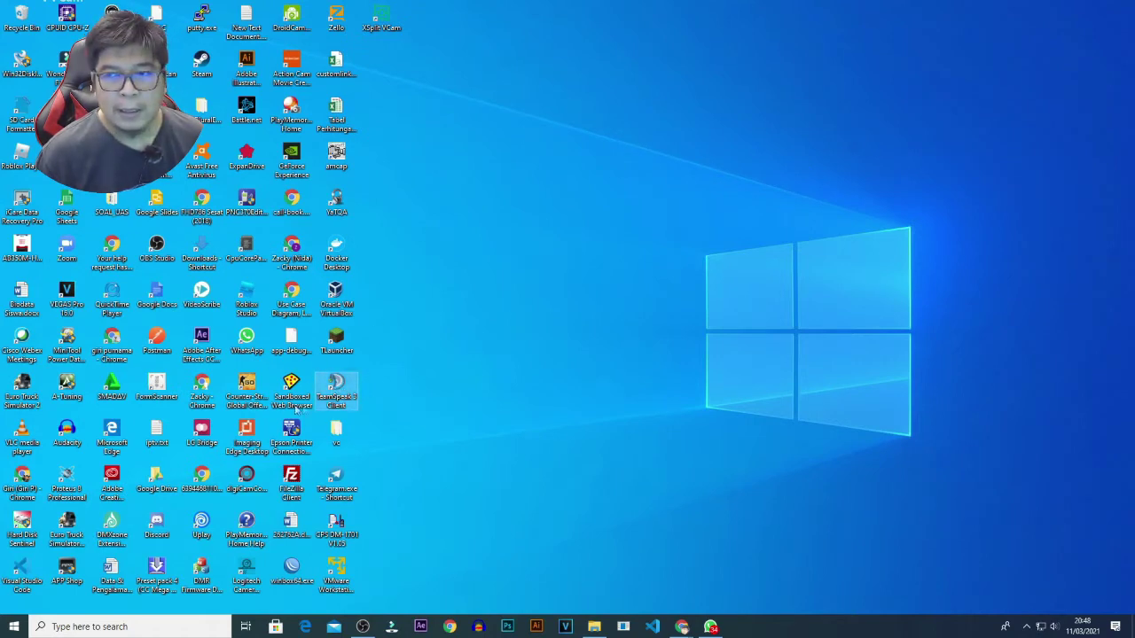
# Launch TeamSpeak 3 Client and connect to the server paguyuban.xyz
pyautogui.doubleClick(344, 386)
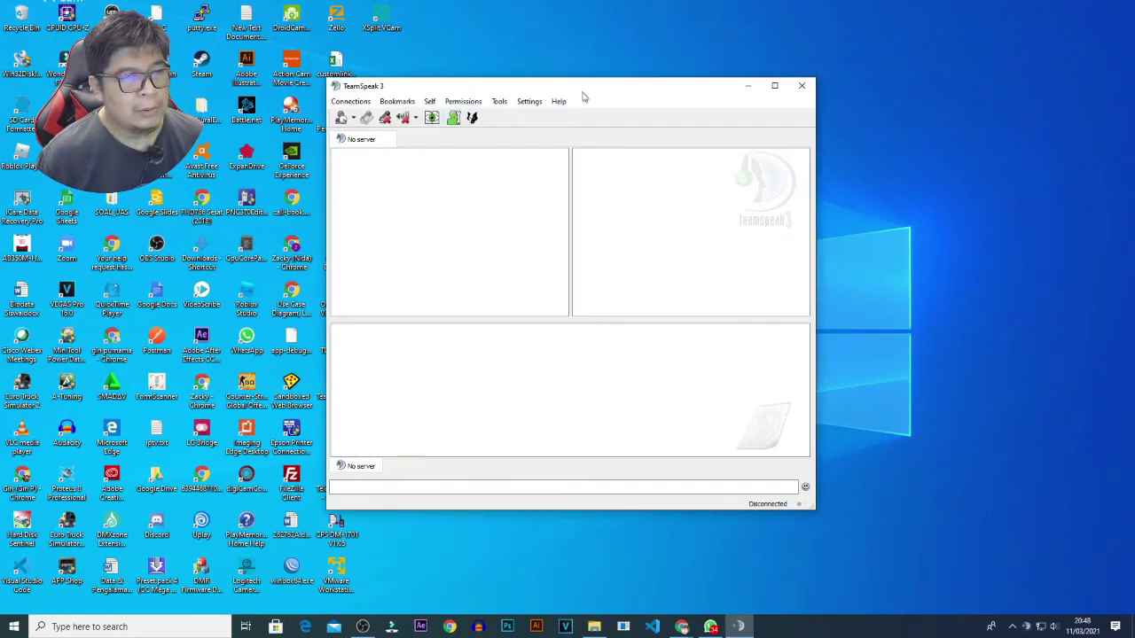
pyautogui.moveTo(587, 86); pyautogui.dragTo(697, 32)
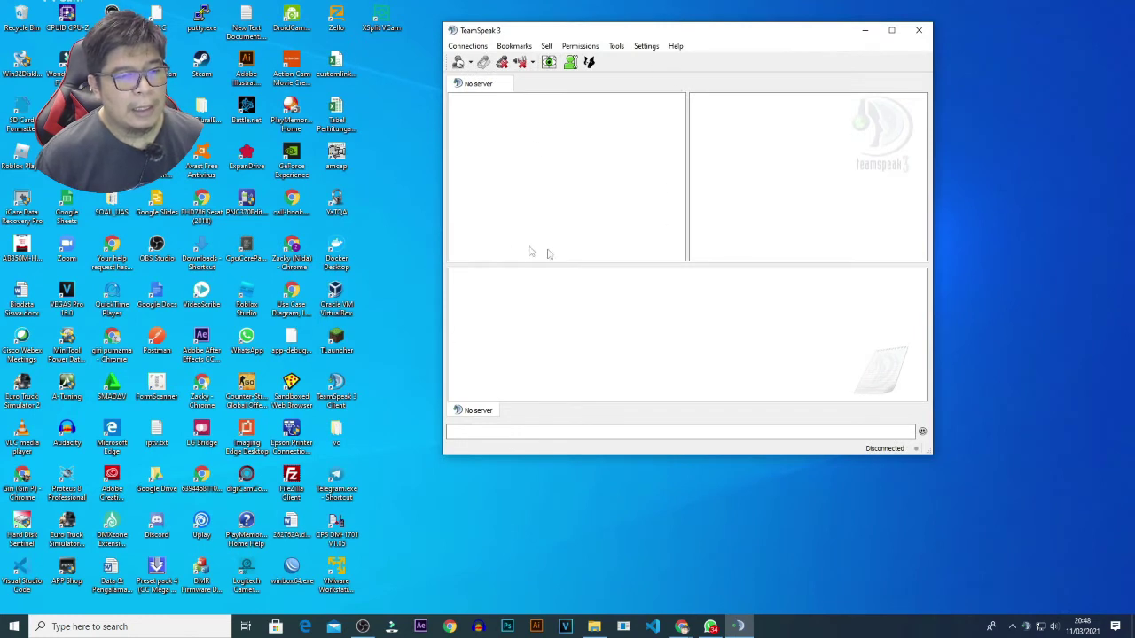
pyautogui.click(475, 47)
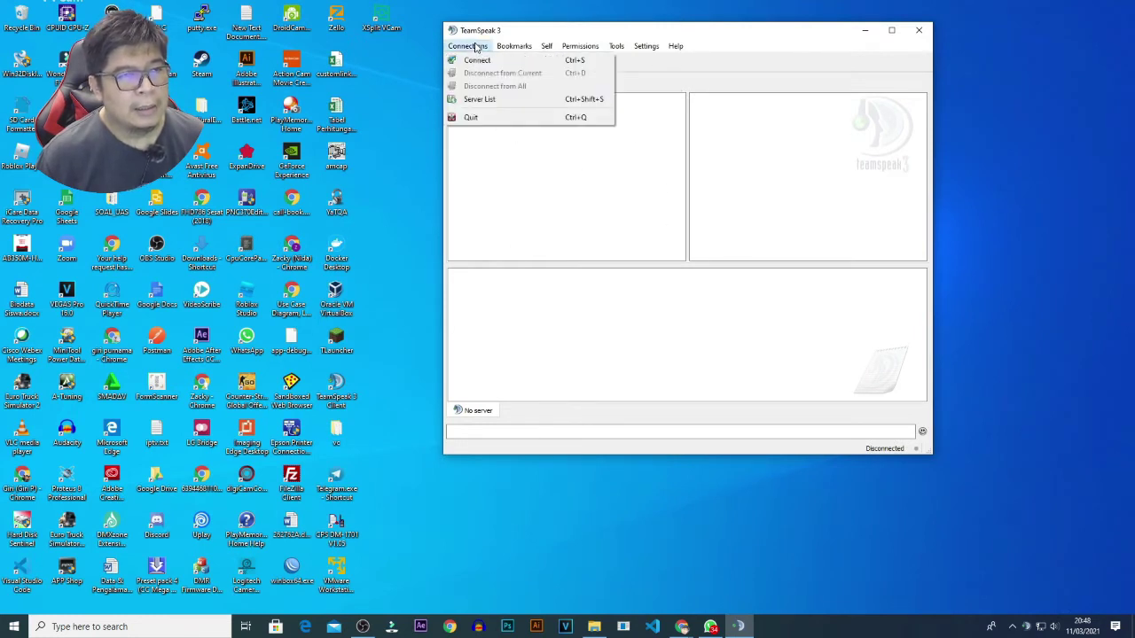
pyautogui.click(476, 61)
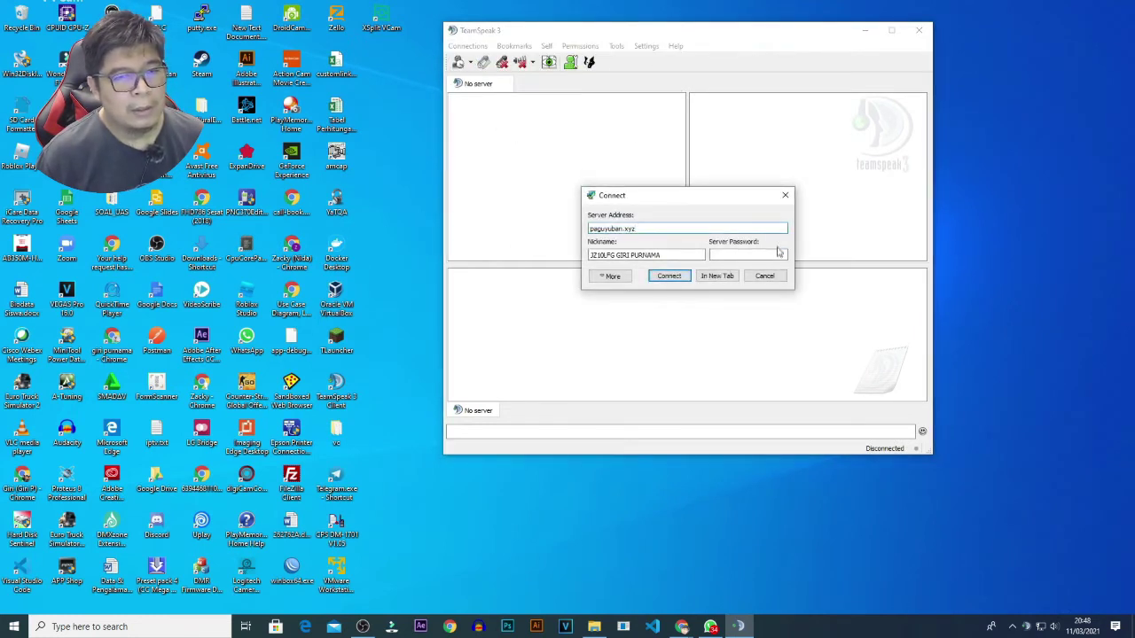
pyautogui.moveTo(635, 228); pyautogui.dragTo(585, 229)
pyautogui.click(670, 226)
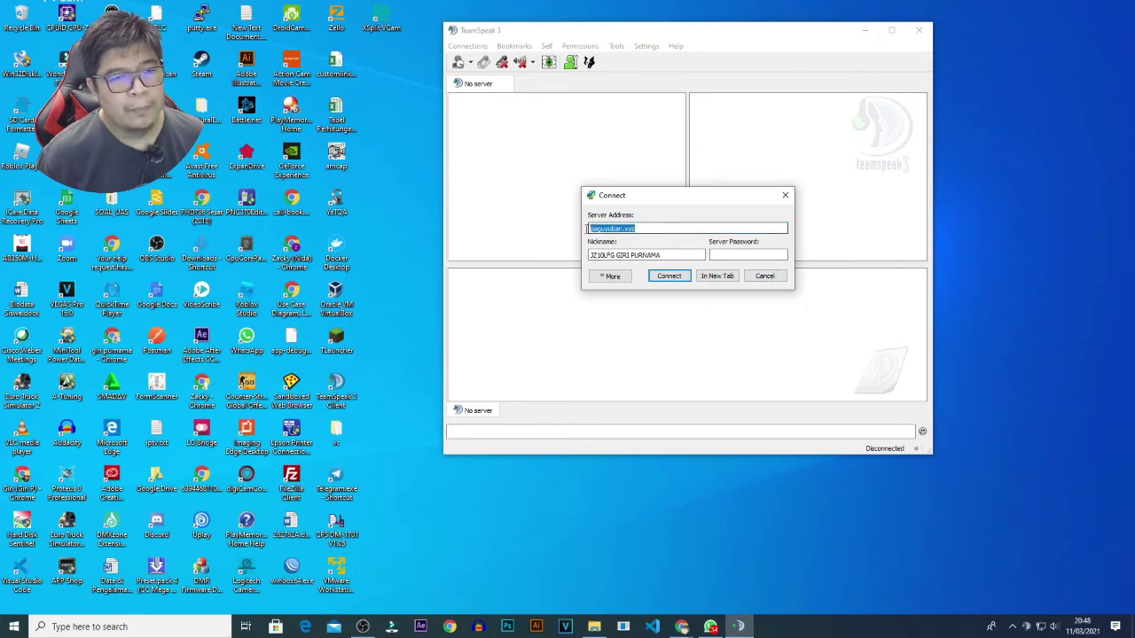
pyautogui.click(650, 228)
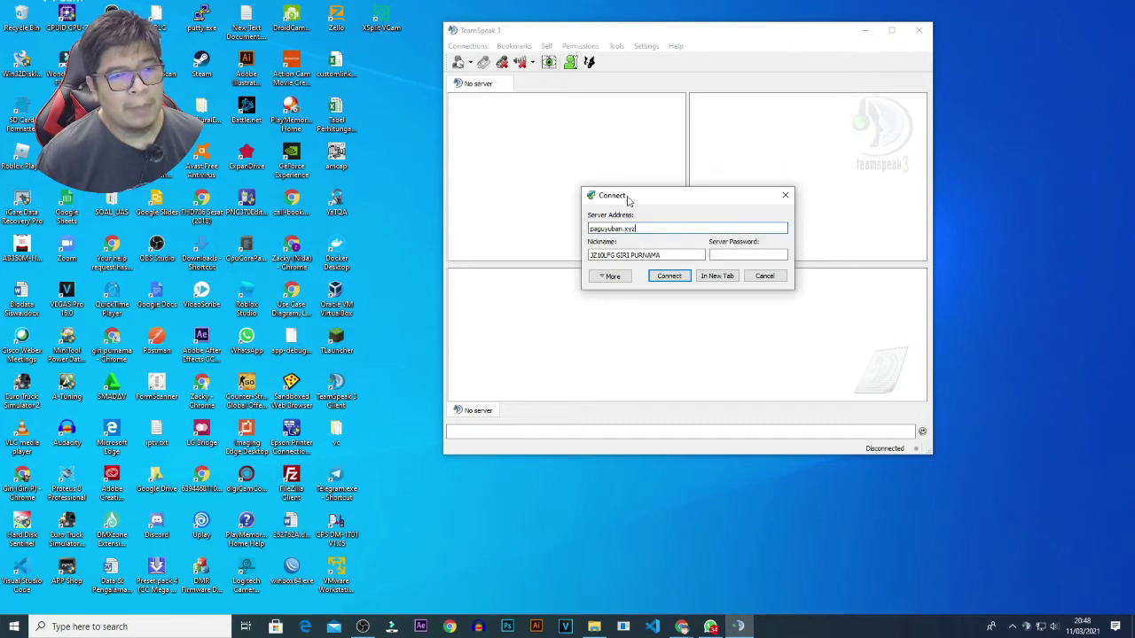
pyautogui.moveTo(645, 193); pyautogui.dragTo(648, 124)
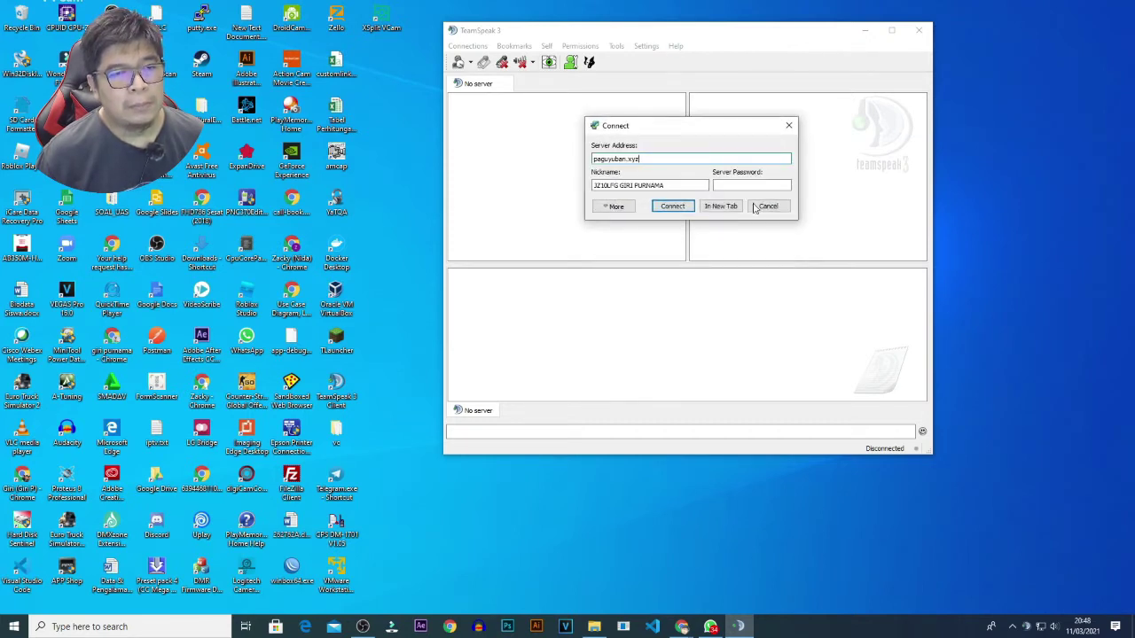
pyautogui.click(672, 207)
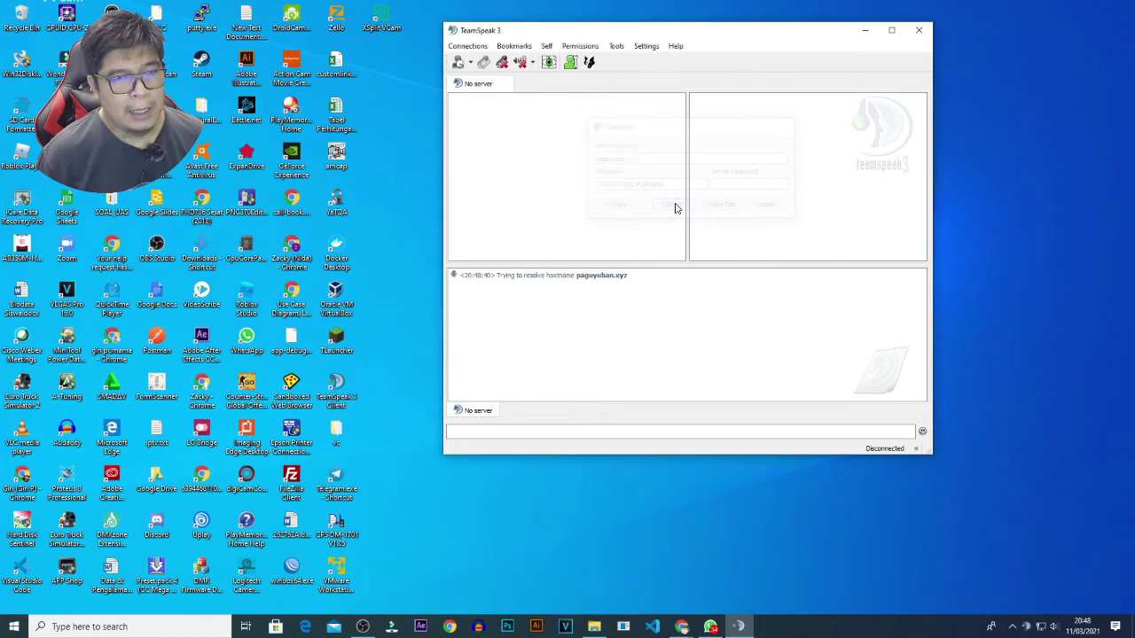
pyautogui.scroll(-2, 681, 181)
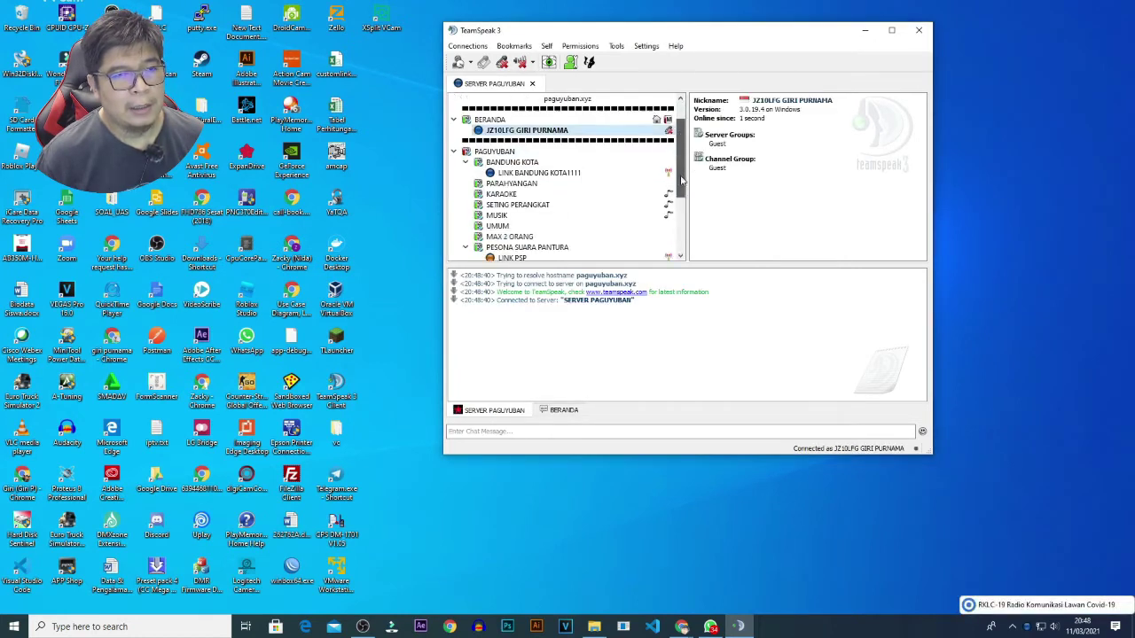
pyautogui.scroll(-2, 681, 181)
pyautogui.scroll(5, 681, 181)
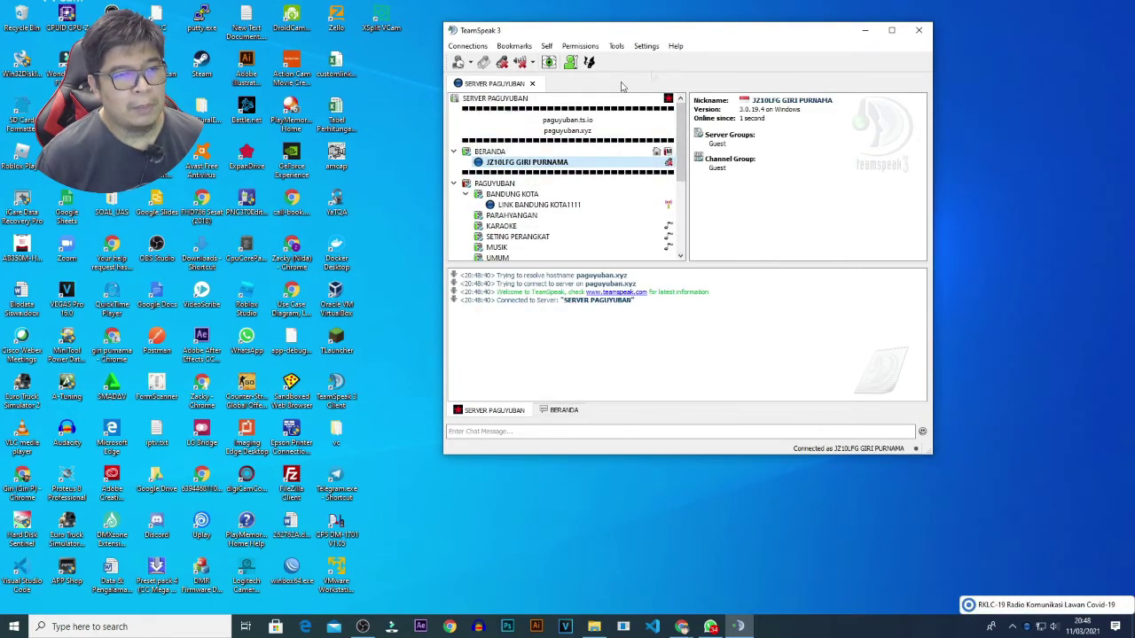
# Shrink the TeamSpeak 3 window and move it to the free desktop area, clear of the icons
pyautogui.moveTo(647, 36); pyautogui.dragTo(331, 95)
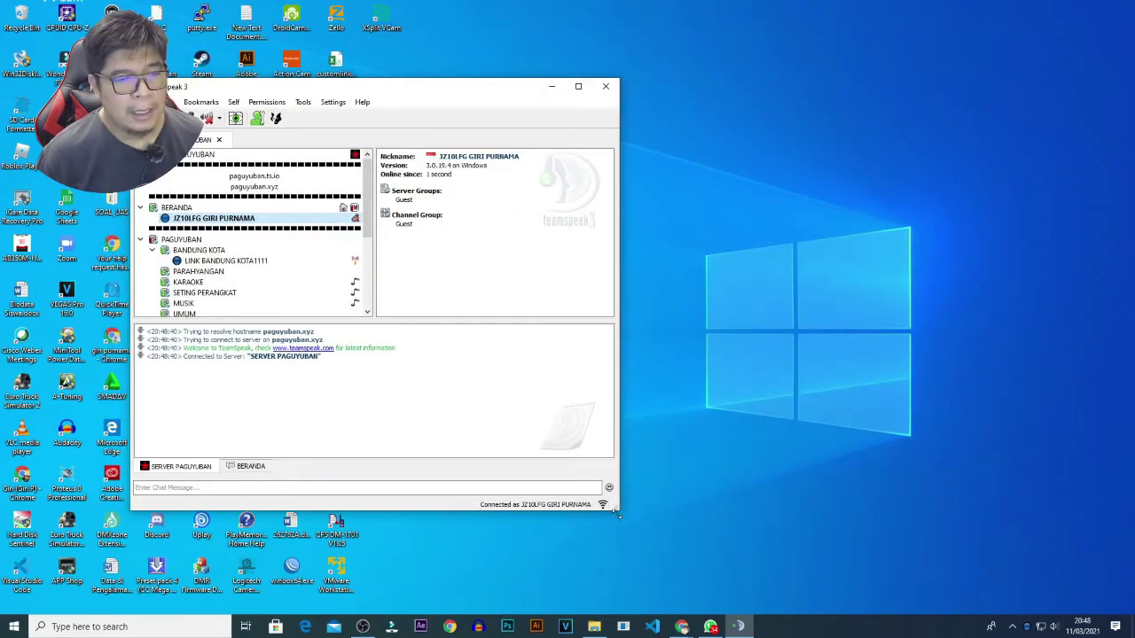
pyautogui.moveTo(614, 510); pyautogui.dragTo(522, 429)
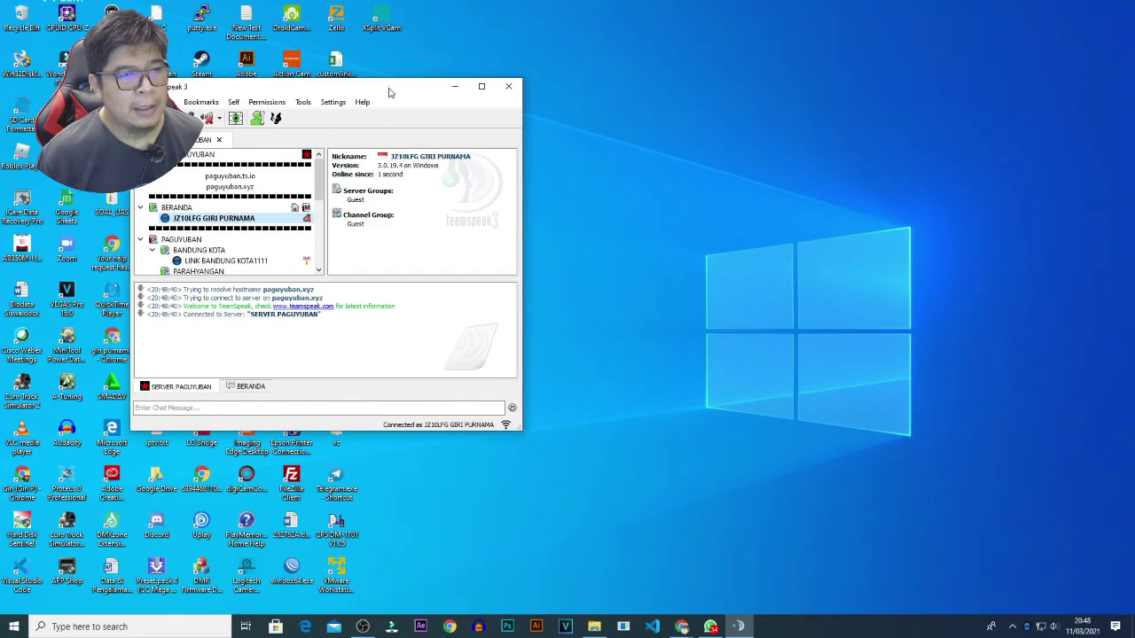
pyautogui.moveTo(389, 93); pyautogui.dragTo(950, 131)
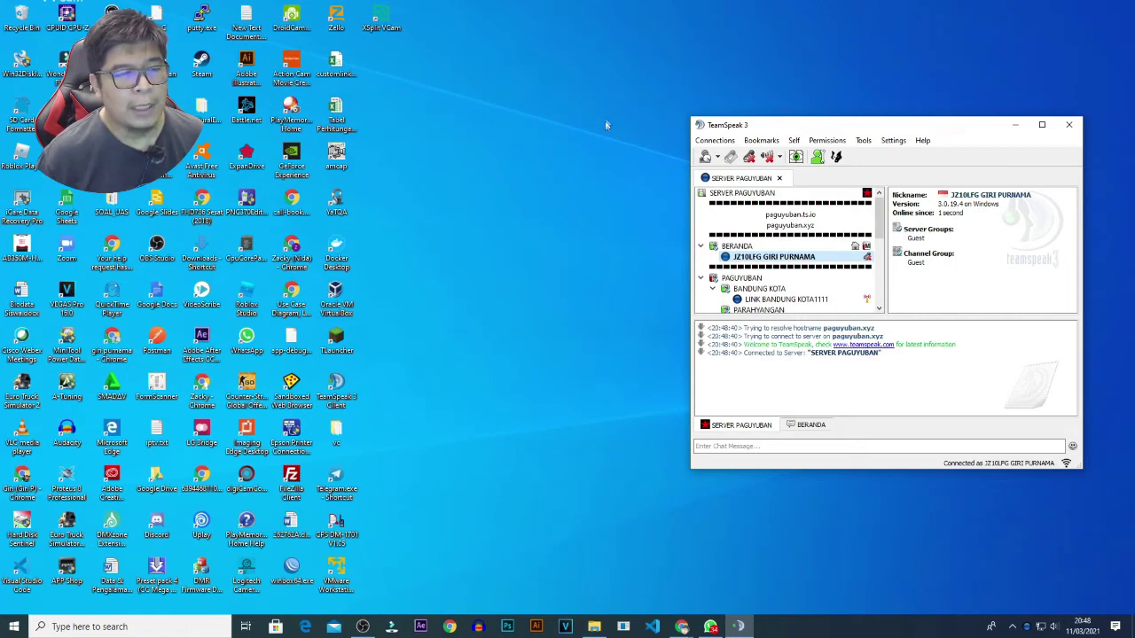
# Try to launch a second TeamSpeak 3 instance normally from its desktop shortcut
pyautogui.click(337, 383)
pyautogui.doubleClick(337, 383)
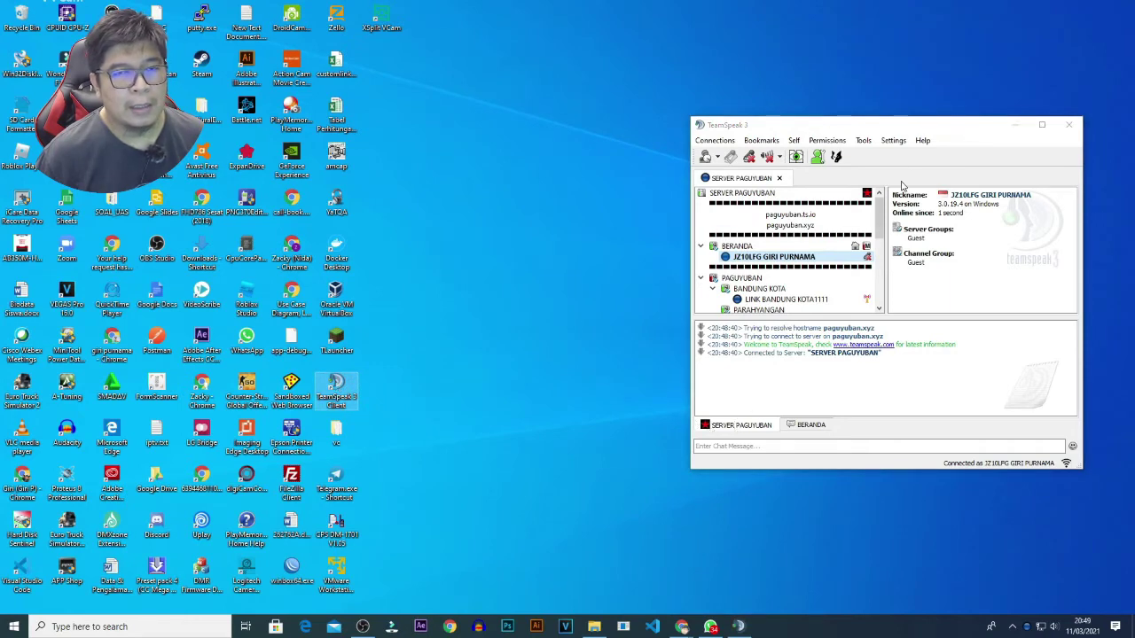
pyautogui.moveTo(909, 129); pyautogui.dragTo(889, 119)
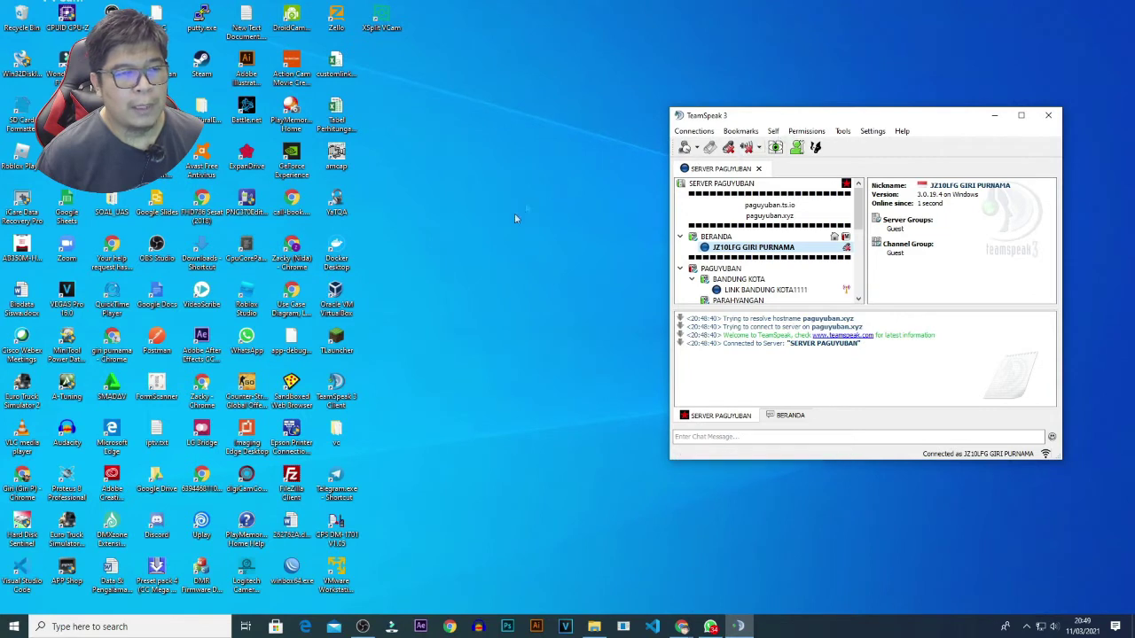
# Run the TeamSpeak 3 Client shortcut sandboxed in DefaultBox
pyautogui.rightClick(336, 381)
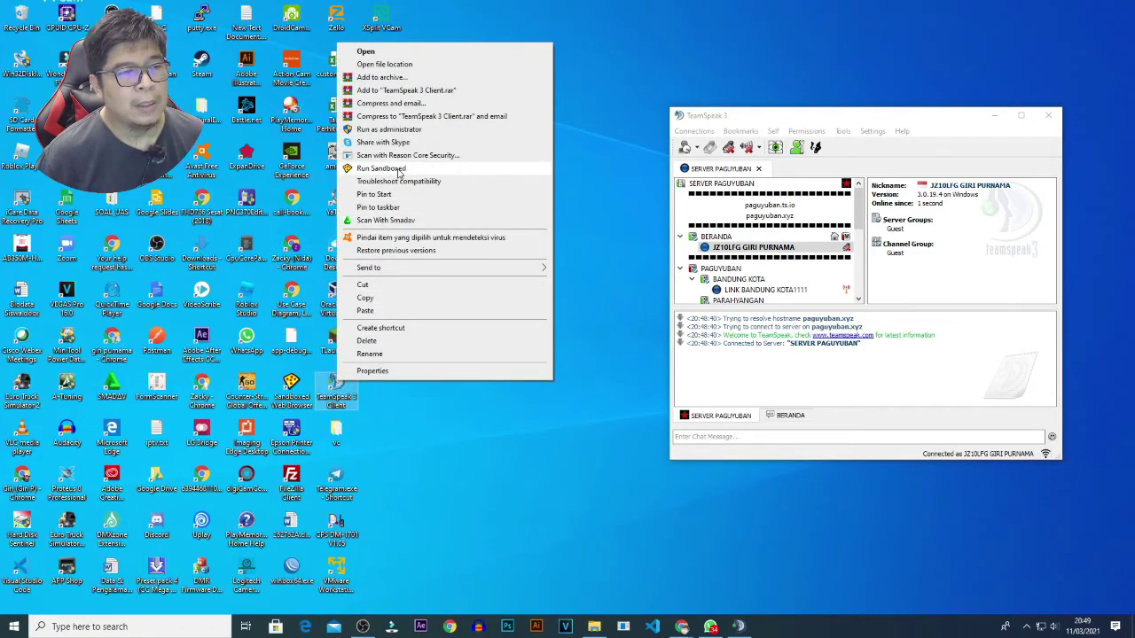
pyautogui.click(398, 169)
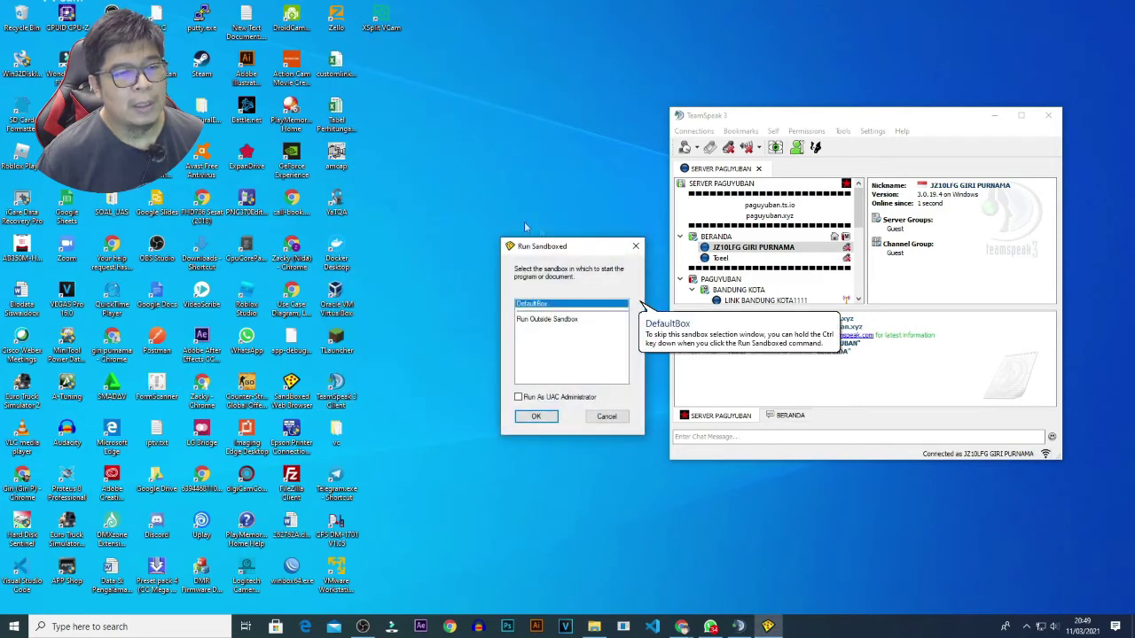
pyautogui.click(543, 419)
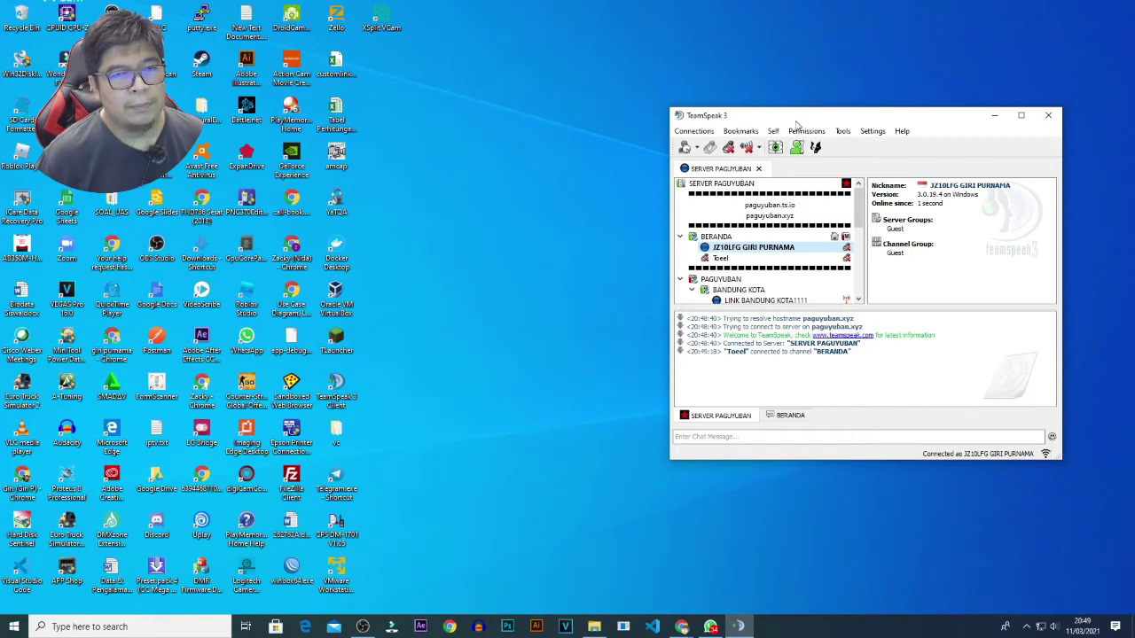
# Shrink the sandboxed TeamSpeak 3 window and arrange the two client windows side by side at matching height
pyautogui.moveTo(796, 117); pyautogui.dragTo(772, 113)
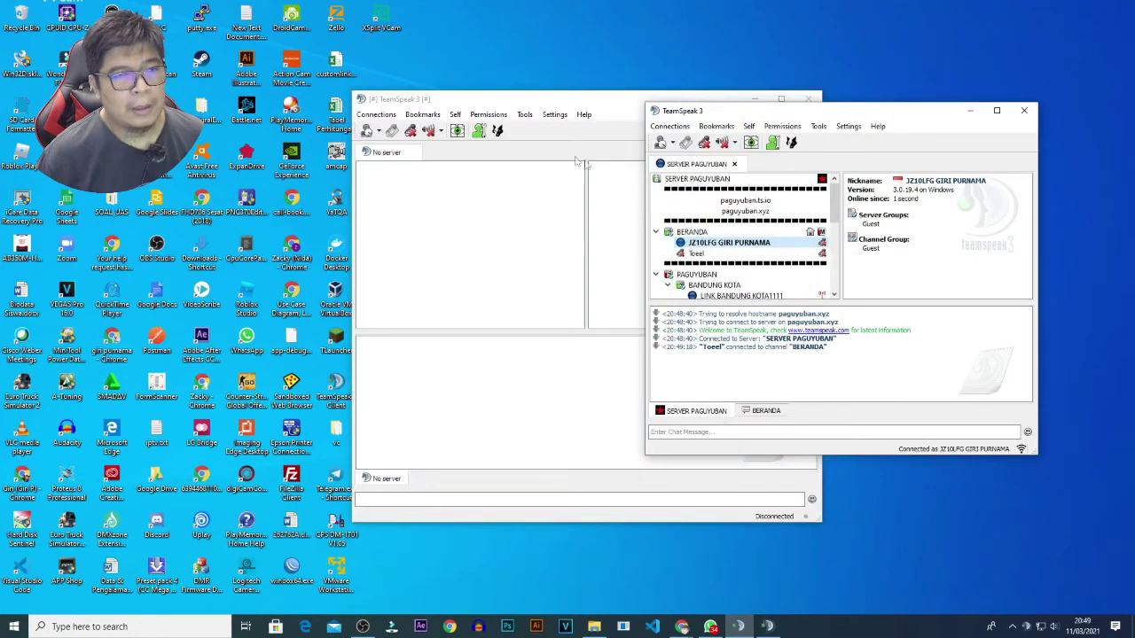
pyautogui.moveTo(817, 520); pyautogui.dragTo(637, 471)
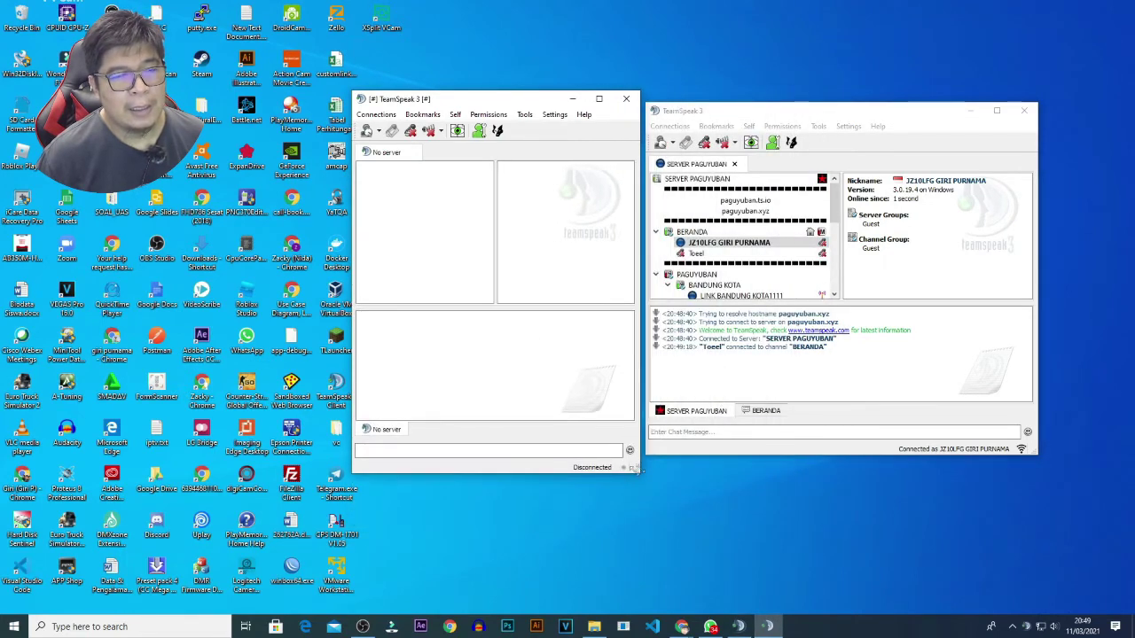
pyautogui.click(760, 111)
pyautogui.moveTo(761, 111); pyautogui.dragTo(768, 100)
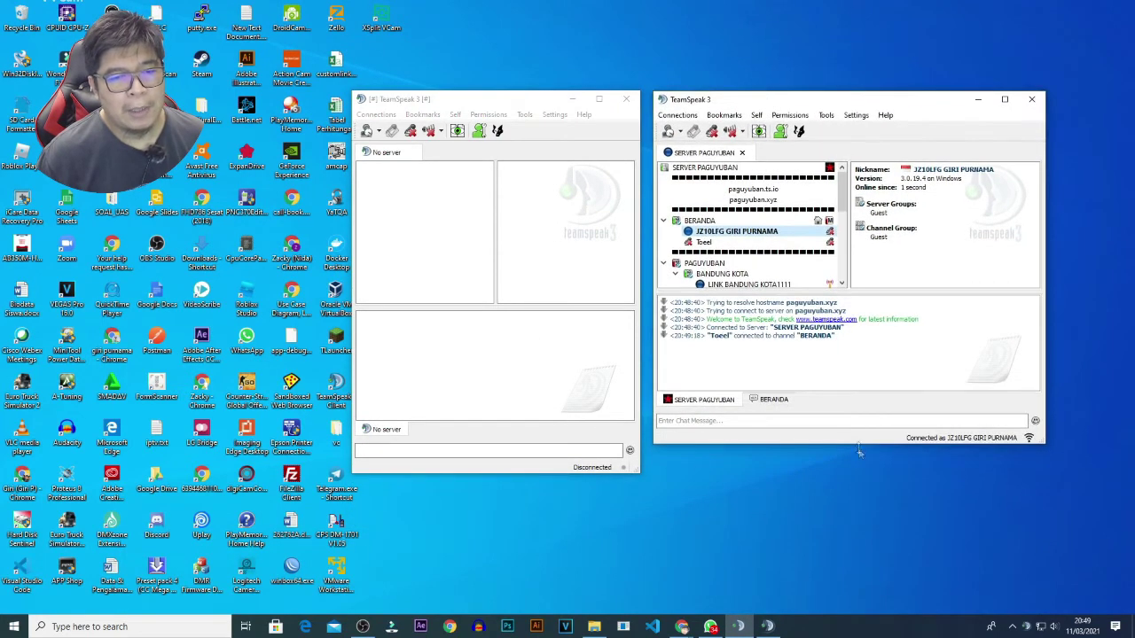
pyautogui.moveTo(857, 444); pyautogui.dragTo(861, 473)
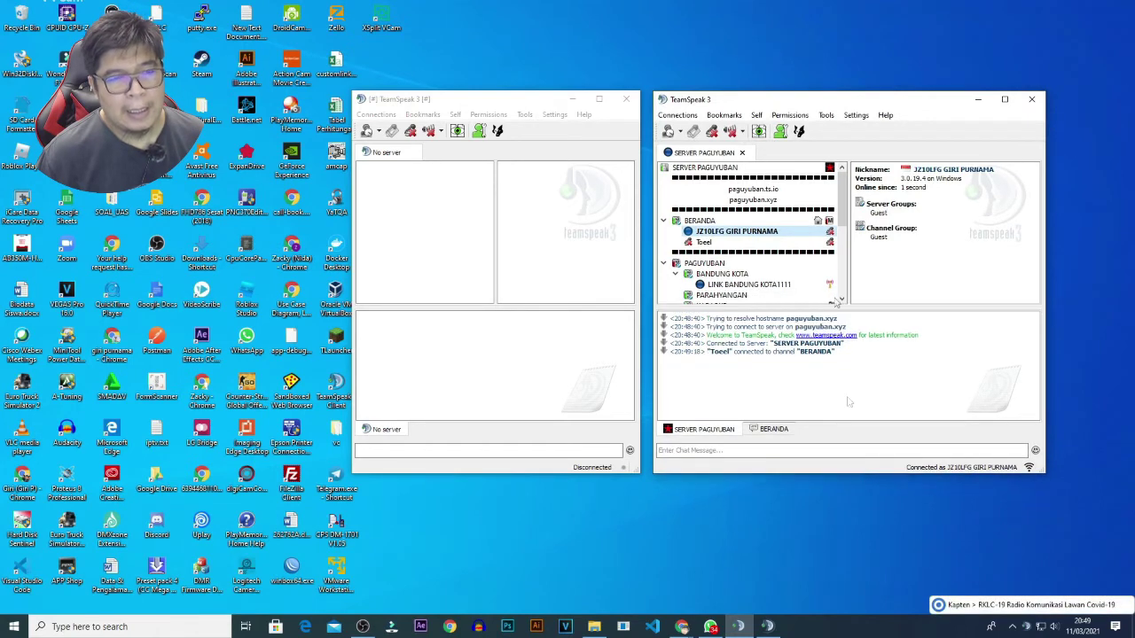
# Connect the sandboxed TeamSpeak 3 client to the server rklc-19.communitypluz.com using the prefilled nickname
pyautogui.click(376, 114)
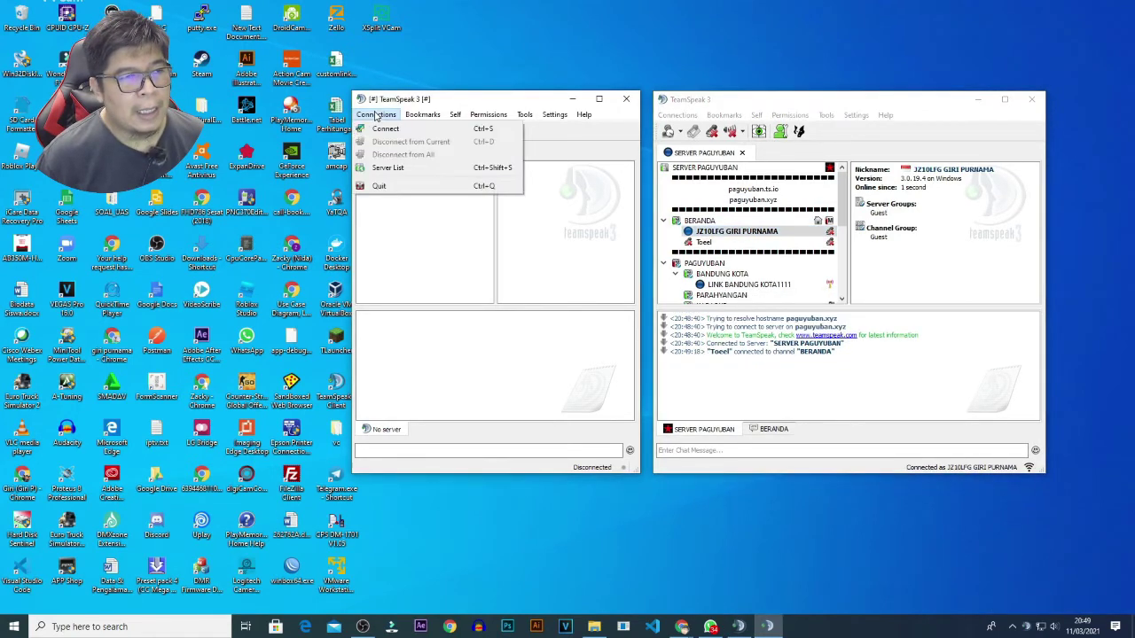
pyautogui.click(384, 131)
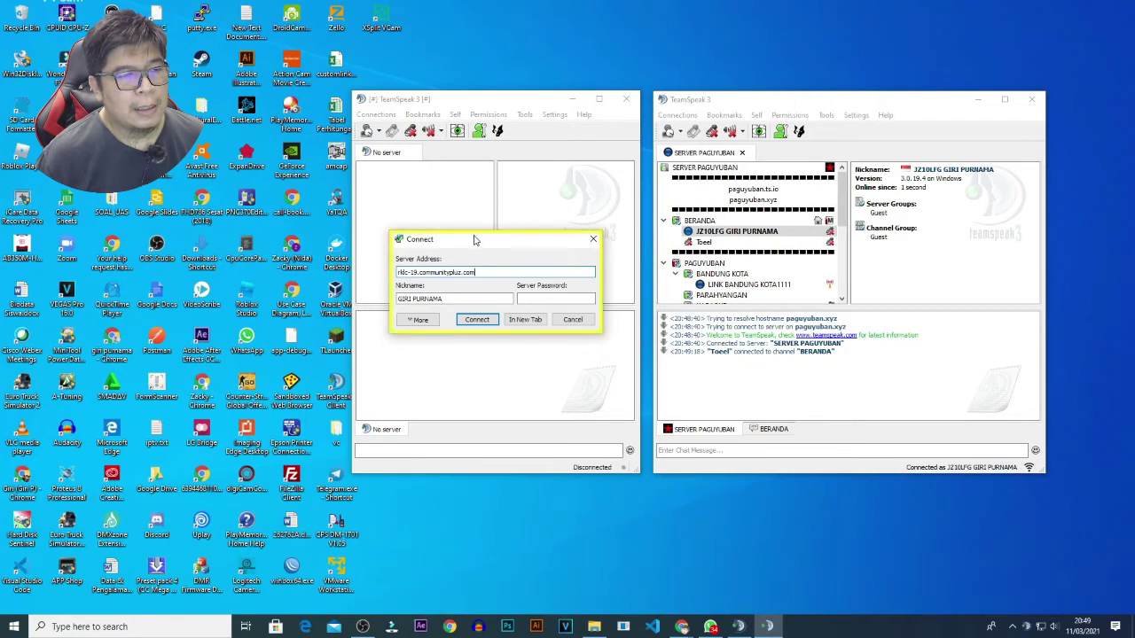
pyautogui.moveTo(473, 236); pyautogui.dragTo(481, 164)
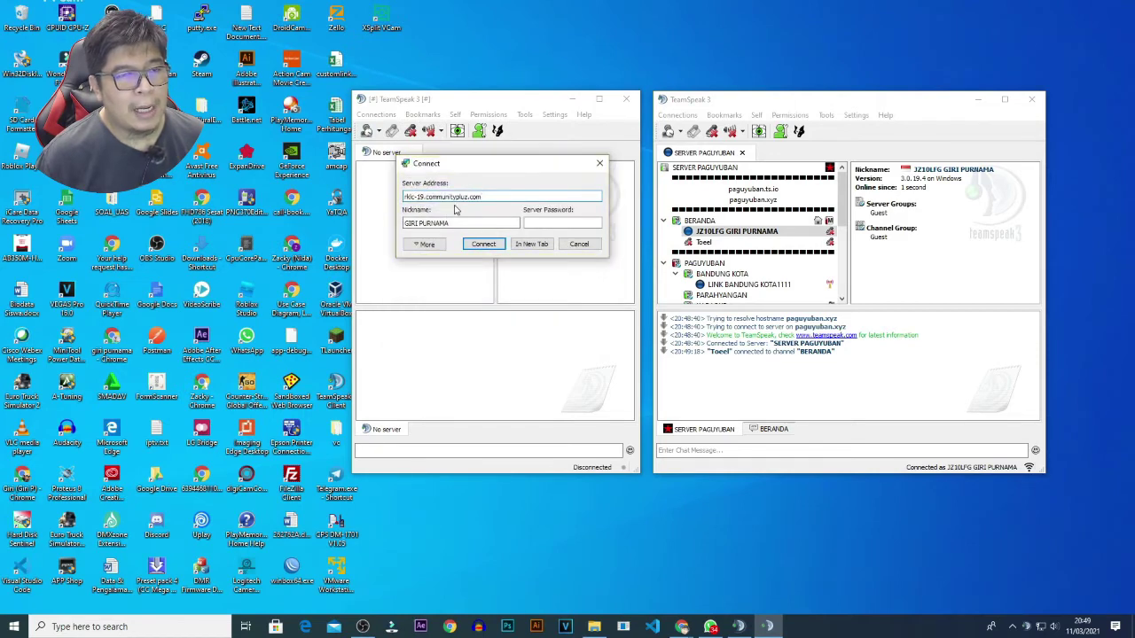
pyautogui.moveTo(483, 196); pyautogui.dragTo(375, 195)
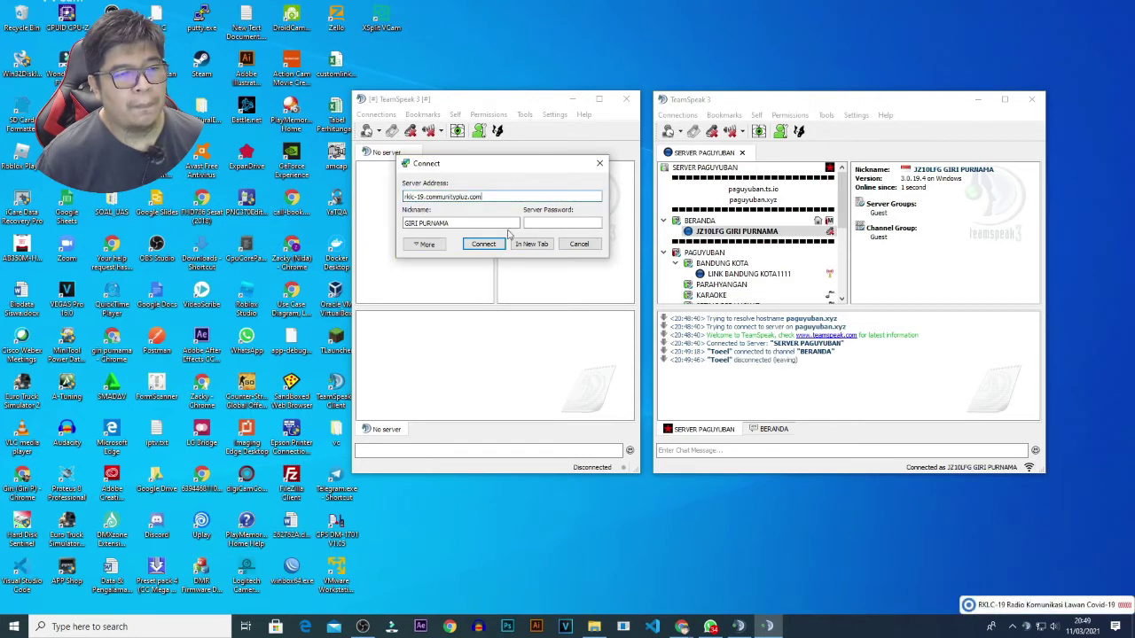
pyautogui.click(482, 245)
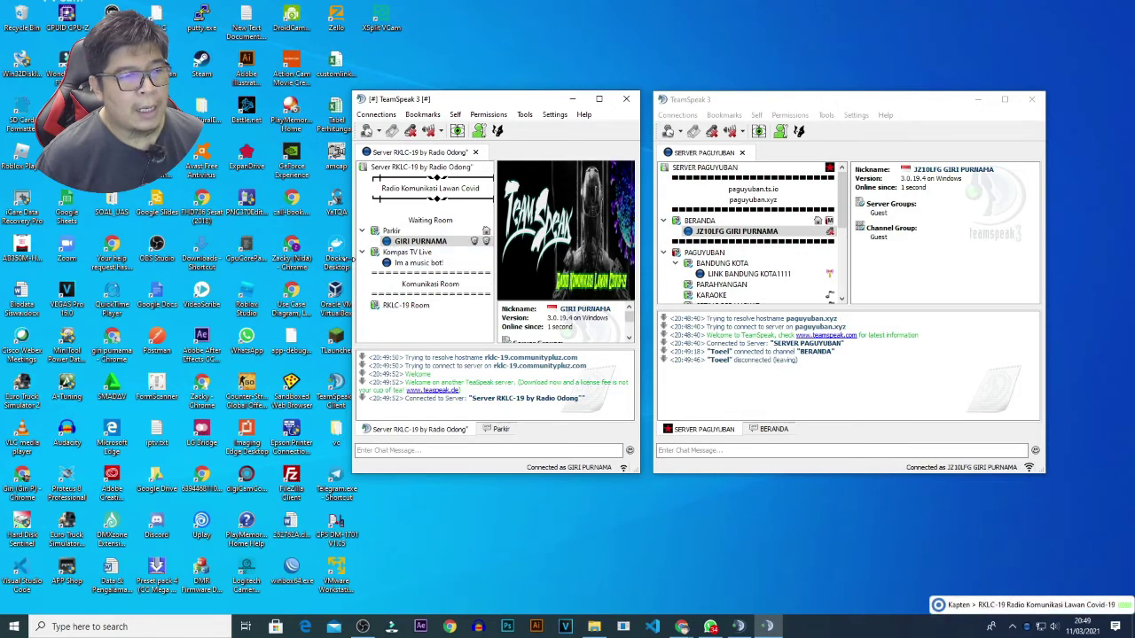
# Widen the sandboxed client window and lower both TeamSpeak windows slightly, keeping them aligned
pyautogui.moveTo(353, 254); pyautogui.dragTo(185, 277)
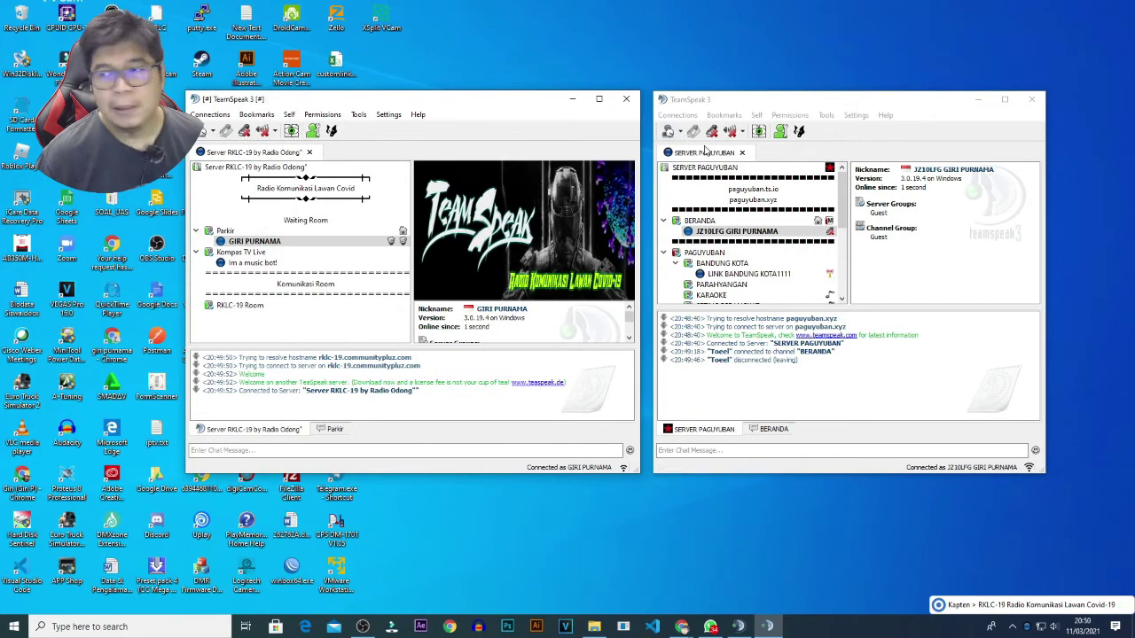
pyautogui.moveTo(518, 101); pyautogui.dragTo(515, 120)
pyautogui.moveTo(861, 104); pyautogui.dragTo(856, 123)
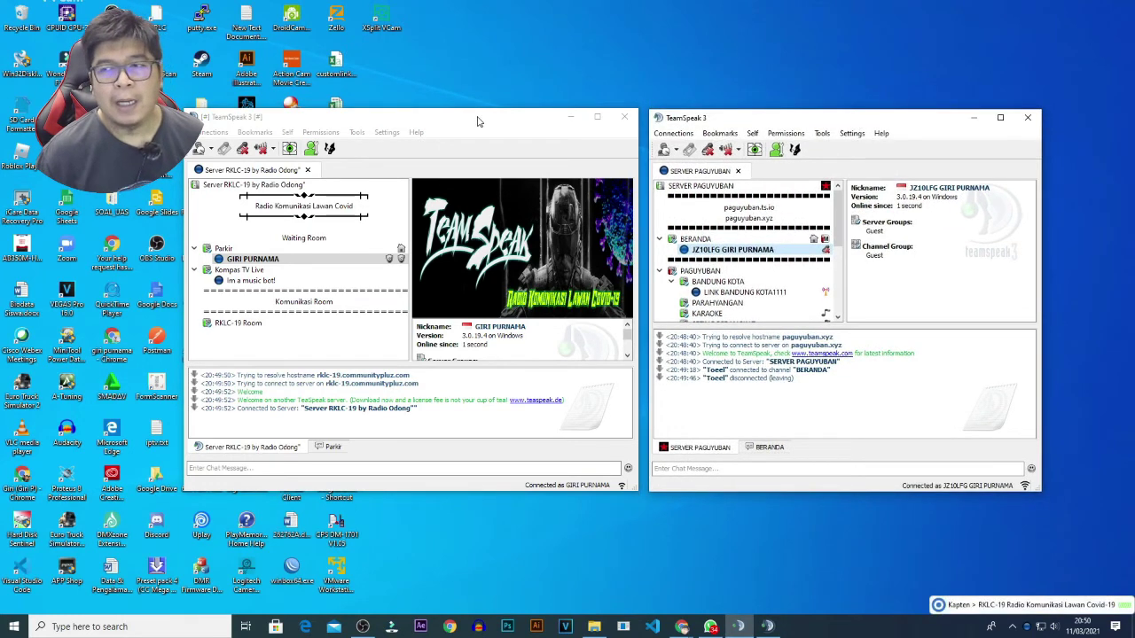
# Hide the desktop icons and narrow the sandboxed TeamSpeak window to leave a gap between the two clients
pyautogui.rightClick(545, 31)
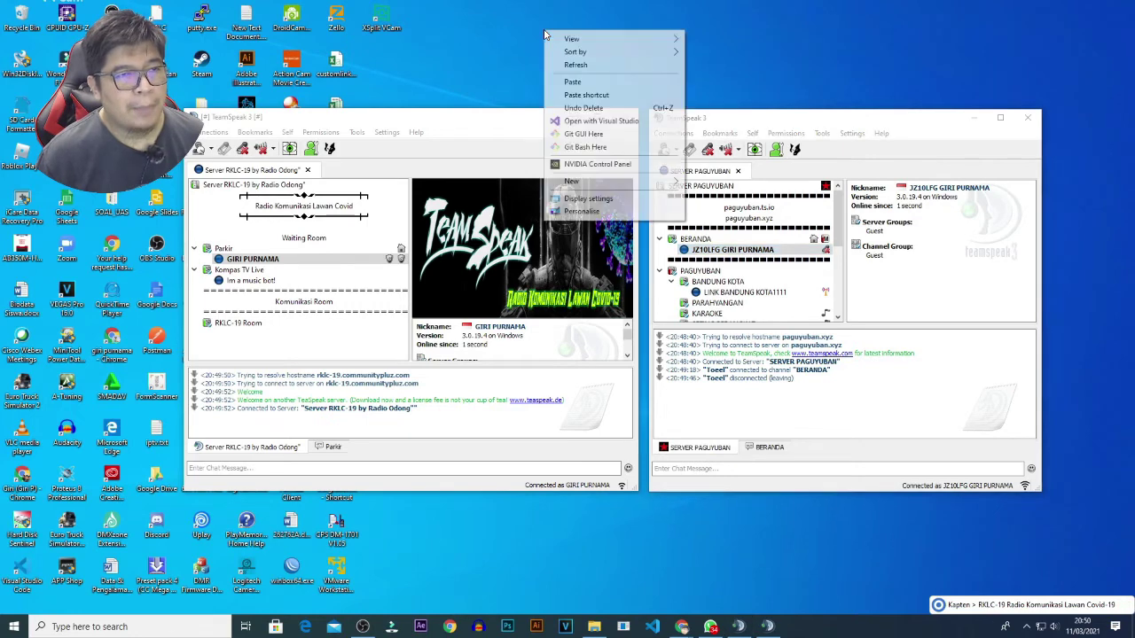
pyautogui.moveTo(576, 40)
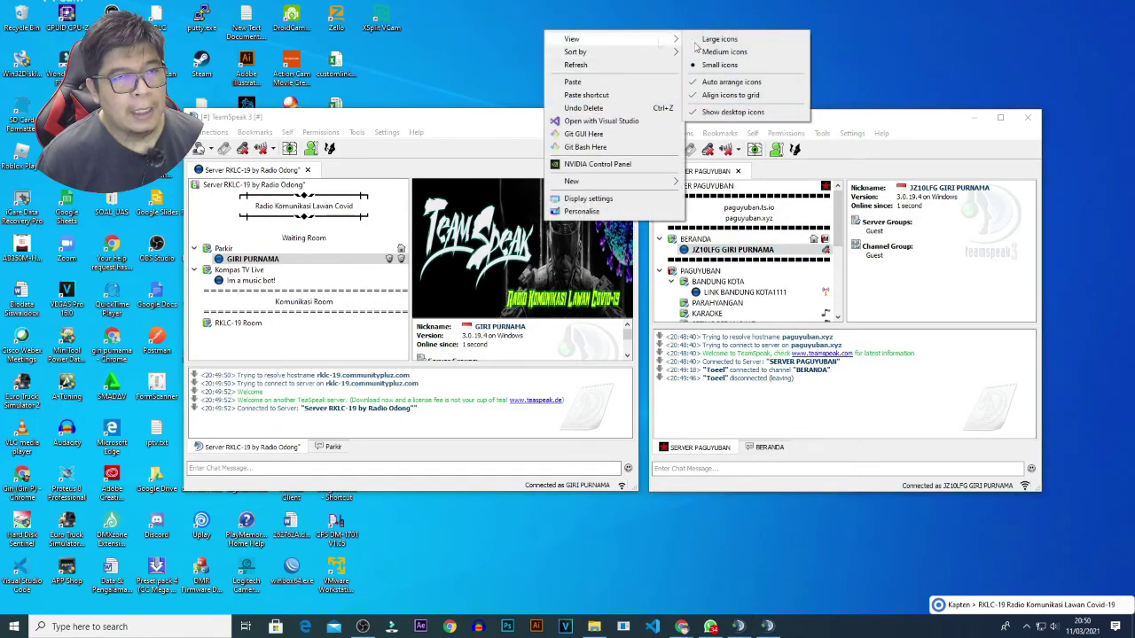
pyautogui.click(733, 112)
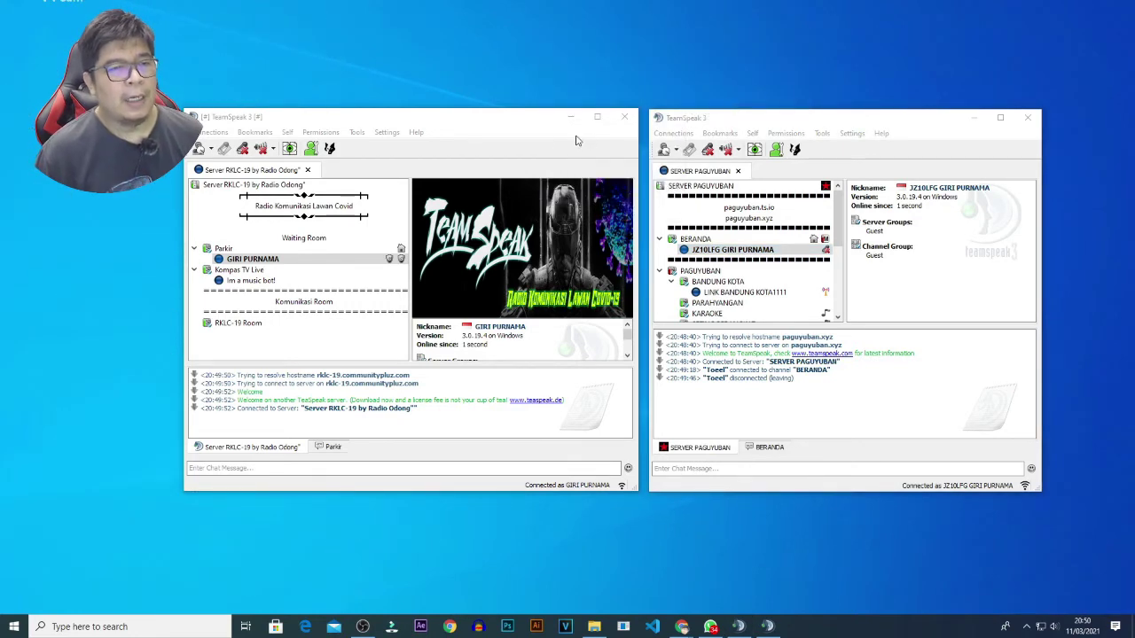
pyautogui.click(496, 130)
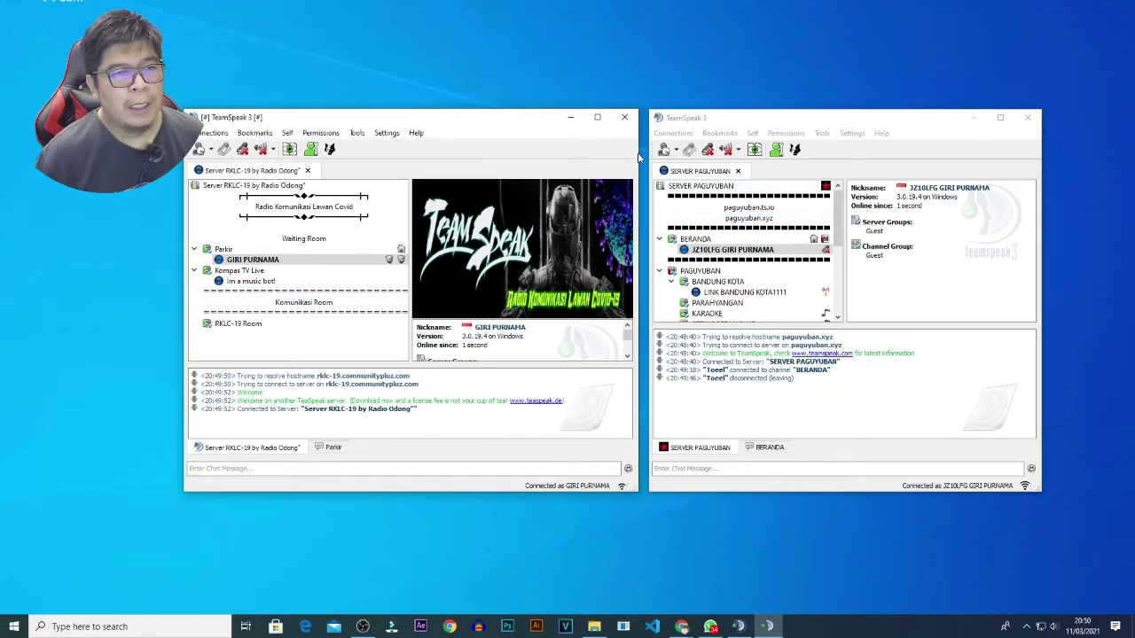
pyautogui.moveTo(638, 154); pyautogui.dragTo(558, 153)
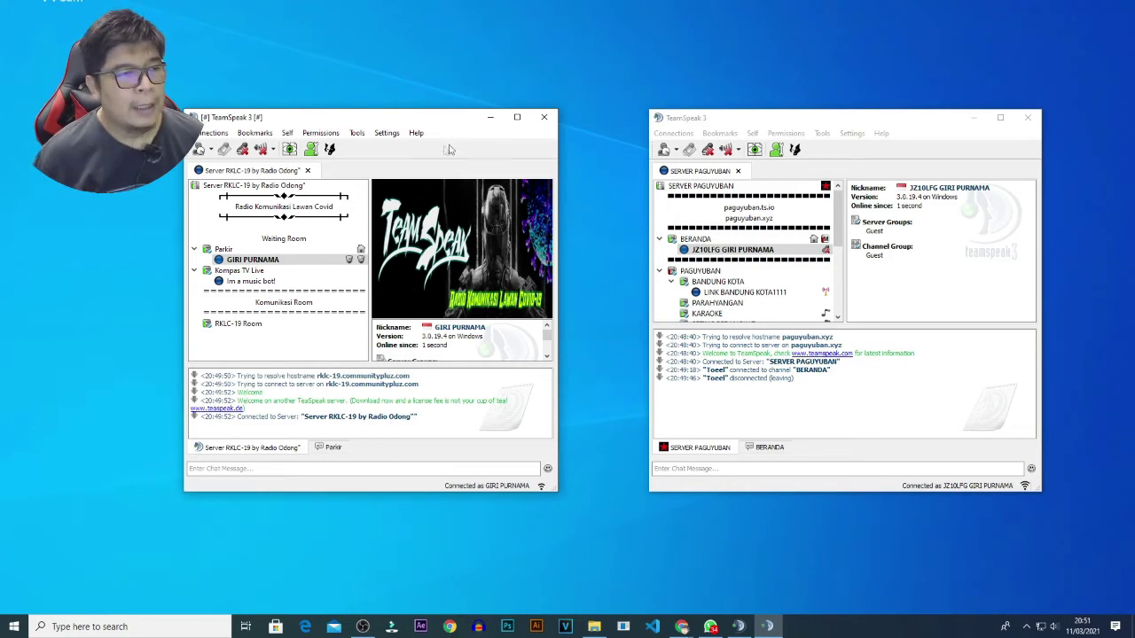
# Examine the playback device and capture device settings in the sandboxed client's options
pyautogui.click(387, 132)
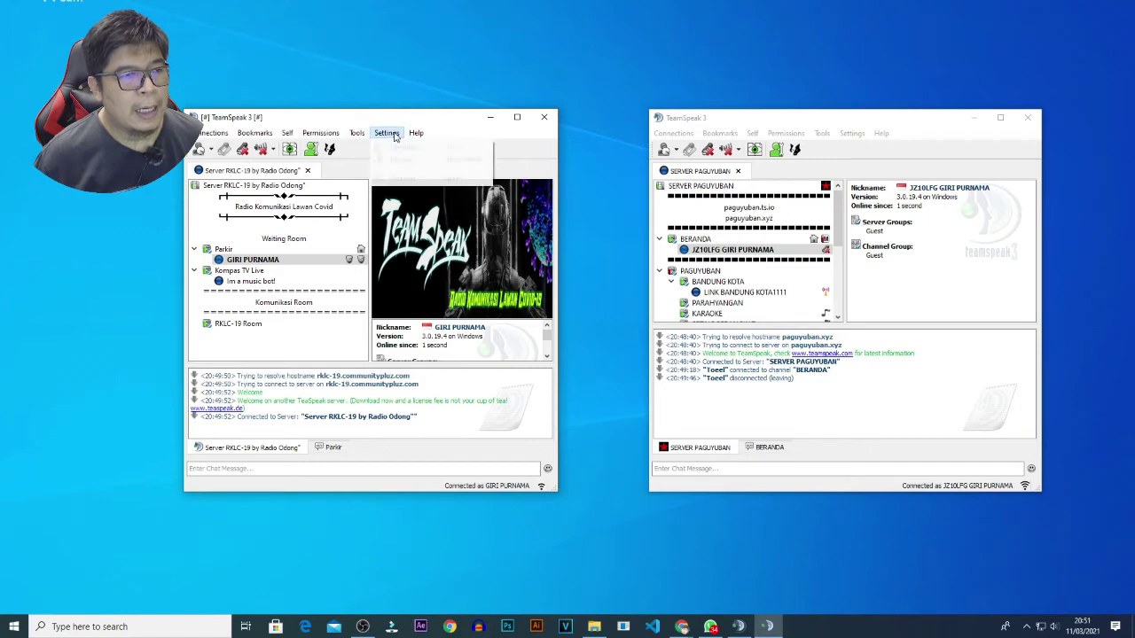
pyautogui.click(403, 178)
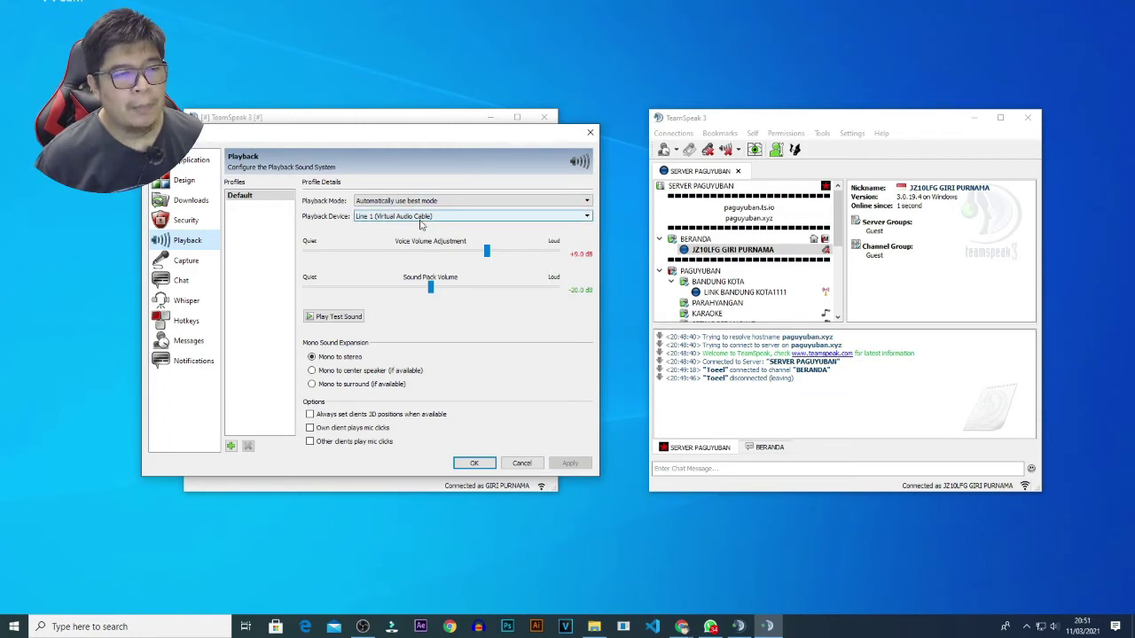
pyautogui.click(188, 263)
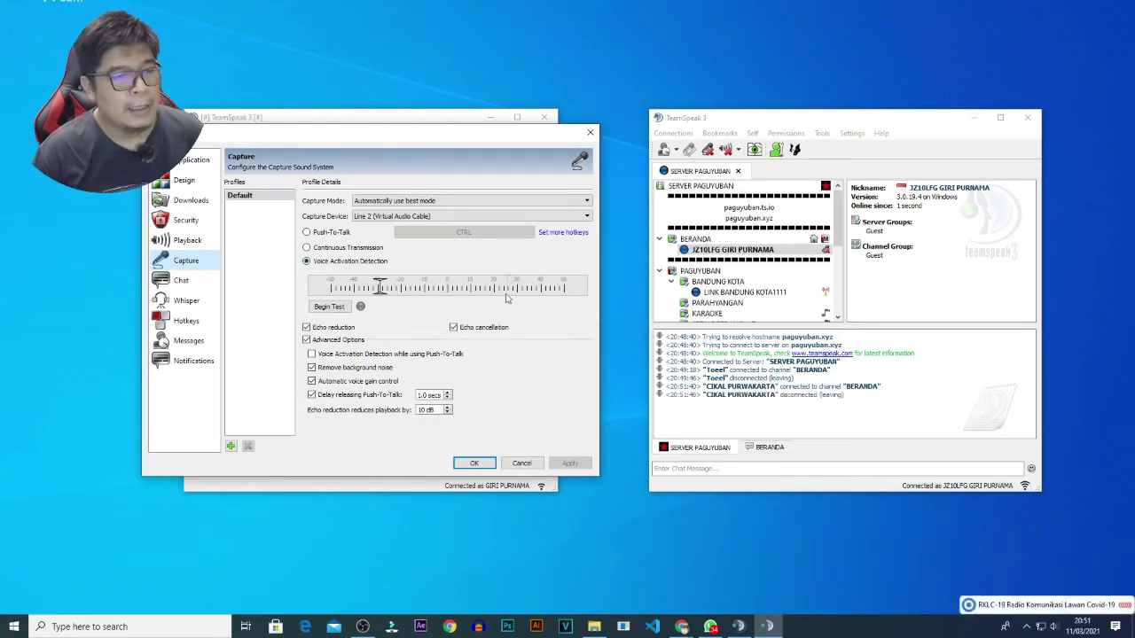
# Open the SERVER PAGUYUBAN client's options, compare playback and capture devices across both clients, and close both options dialogs
pyautogui.click(849, 133)
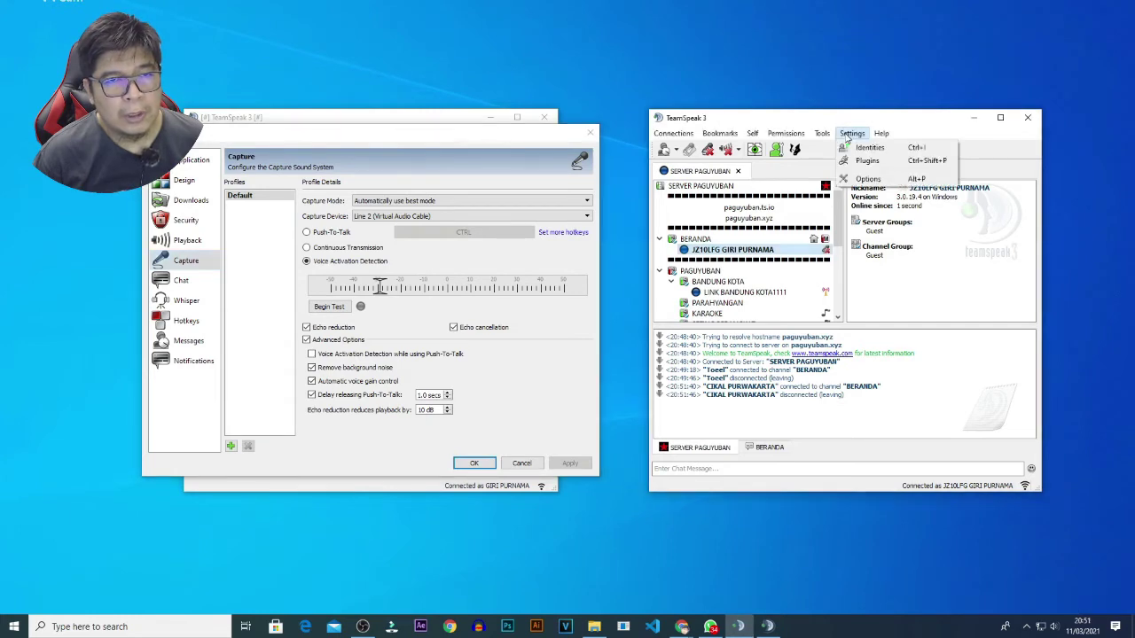
pyautogui.click(866, 178)
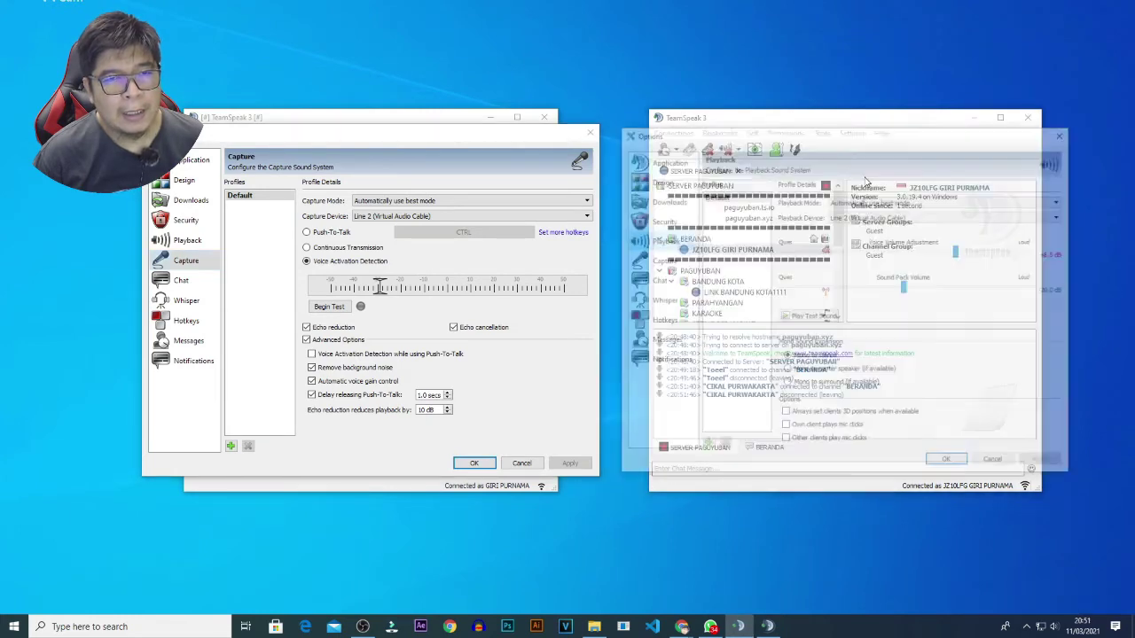
pyautogui.moveTo(808, 140); pyautogui.dragTo(797, 141)
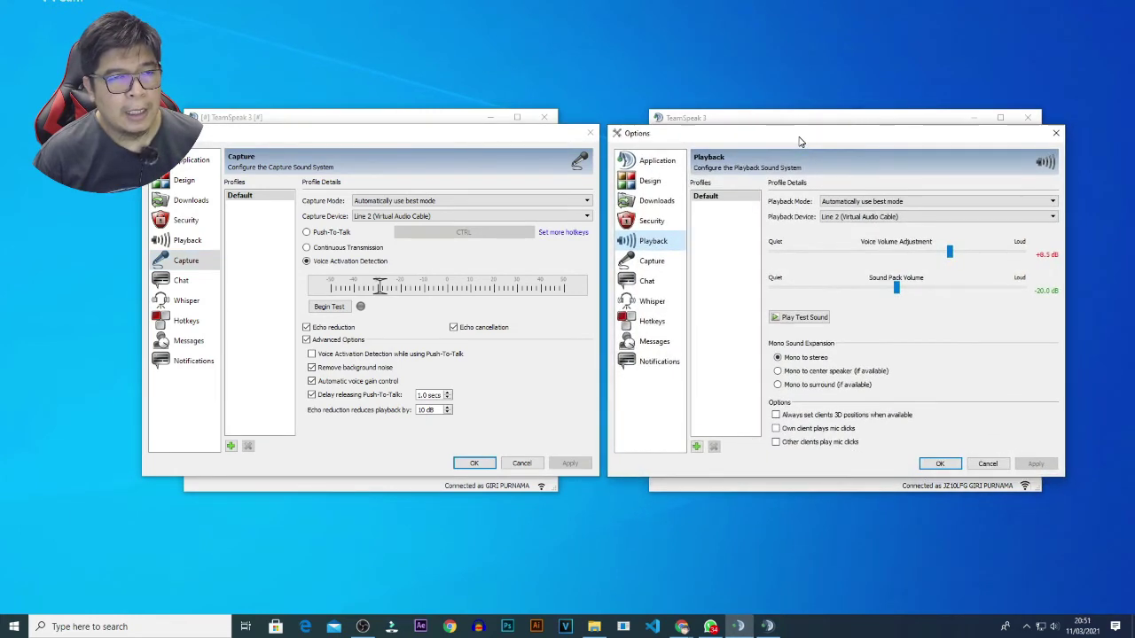
pyautogui.click(189, 266)
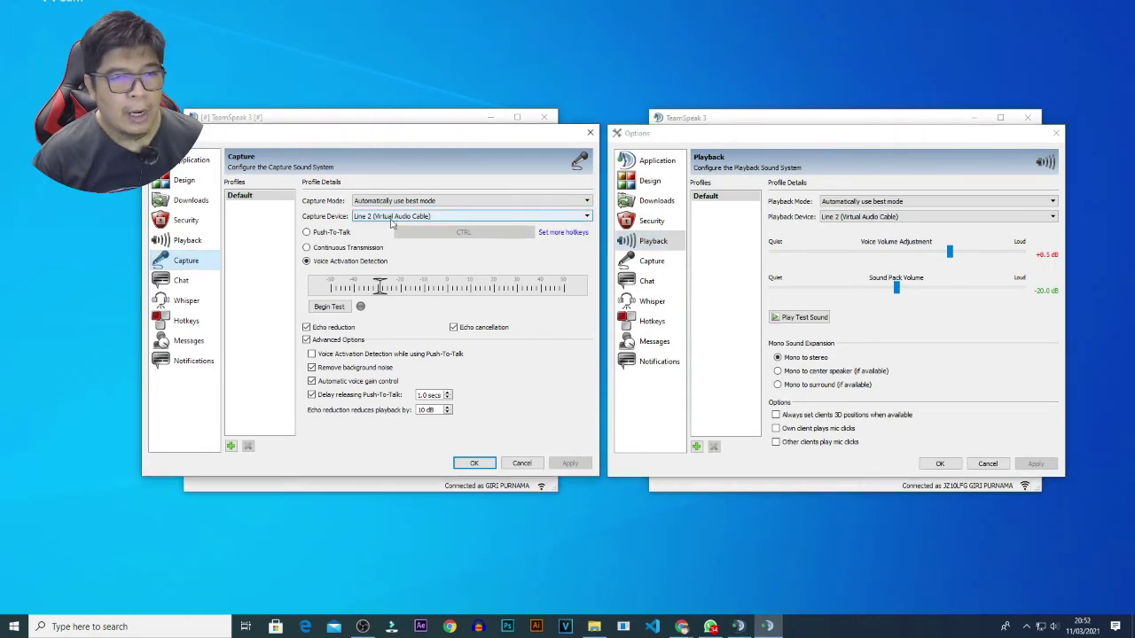
pyautogui.click(652, 246)
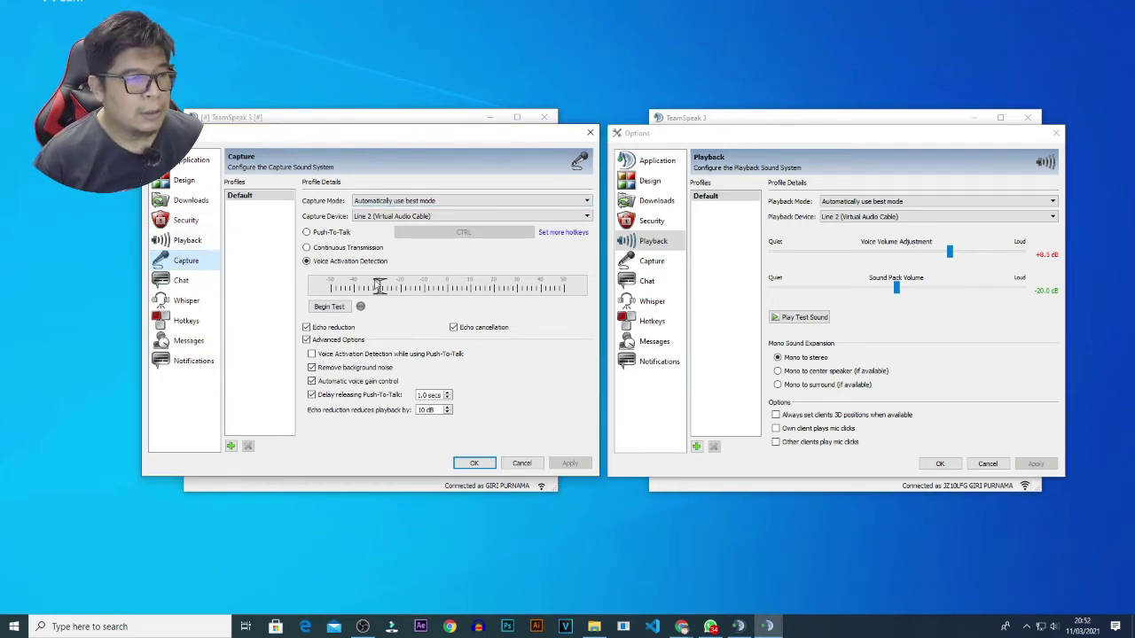
pyautogui.click(188, 246)
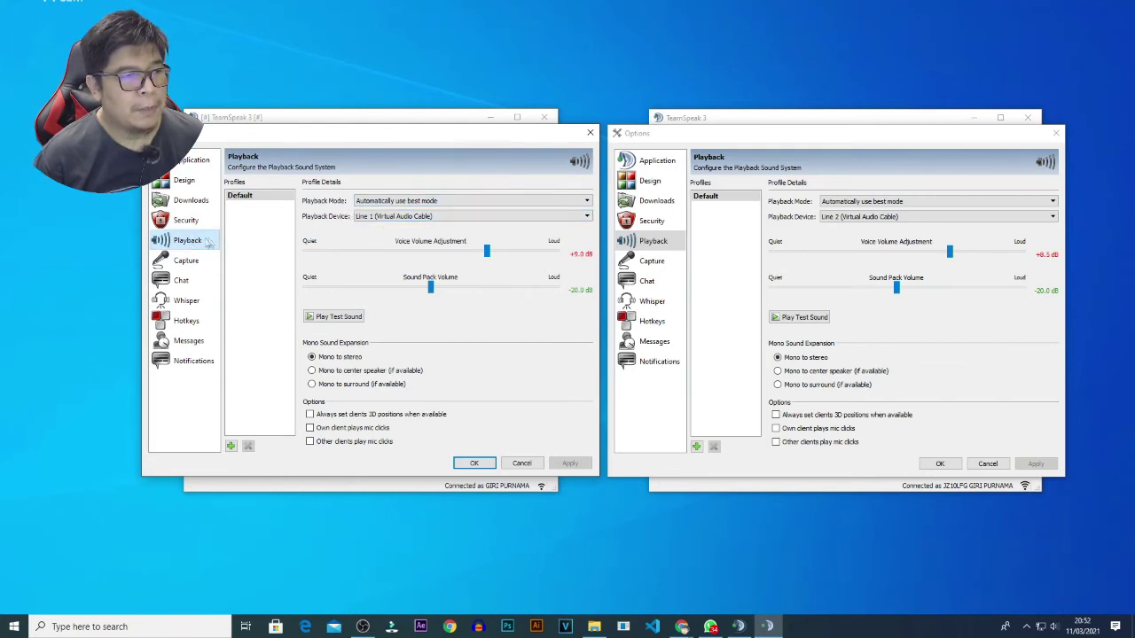
pyautogui.click(660, 259)
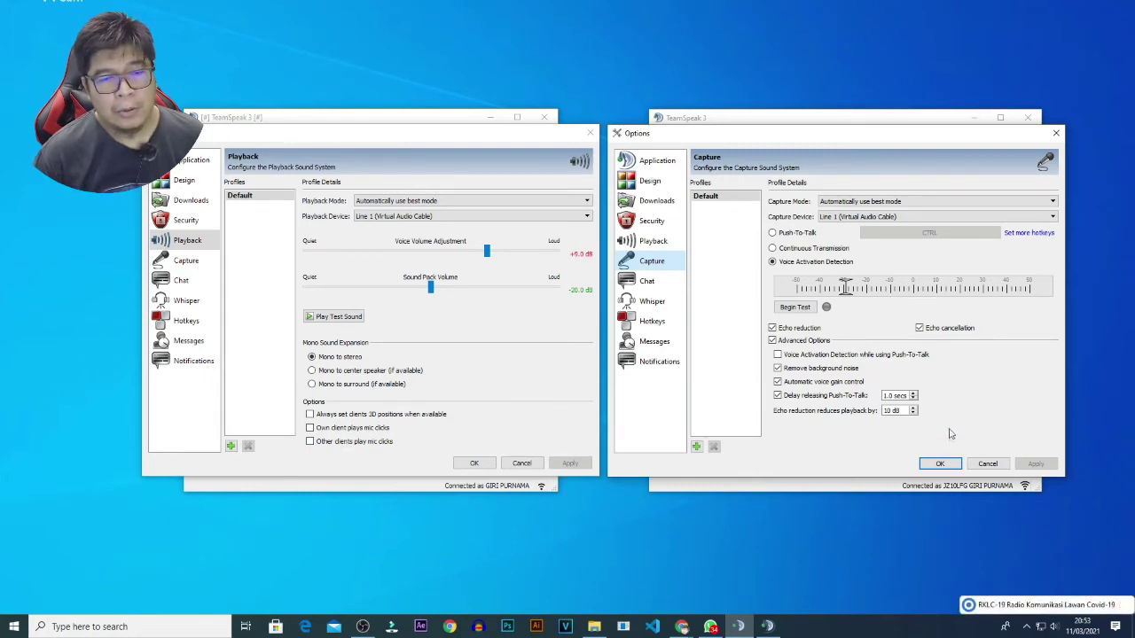
pyautogui.click(939, 463)
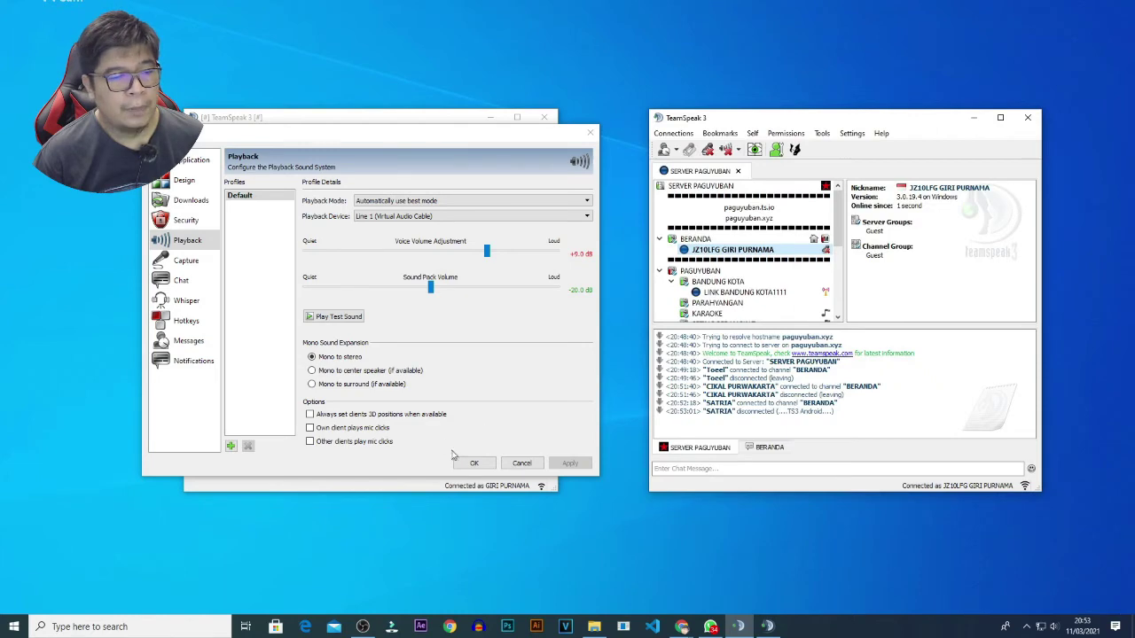
pyautogui.click(473, 463)
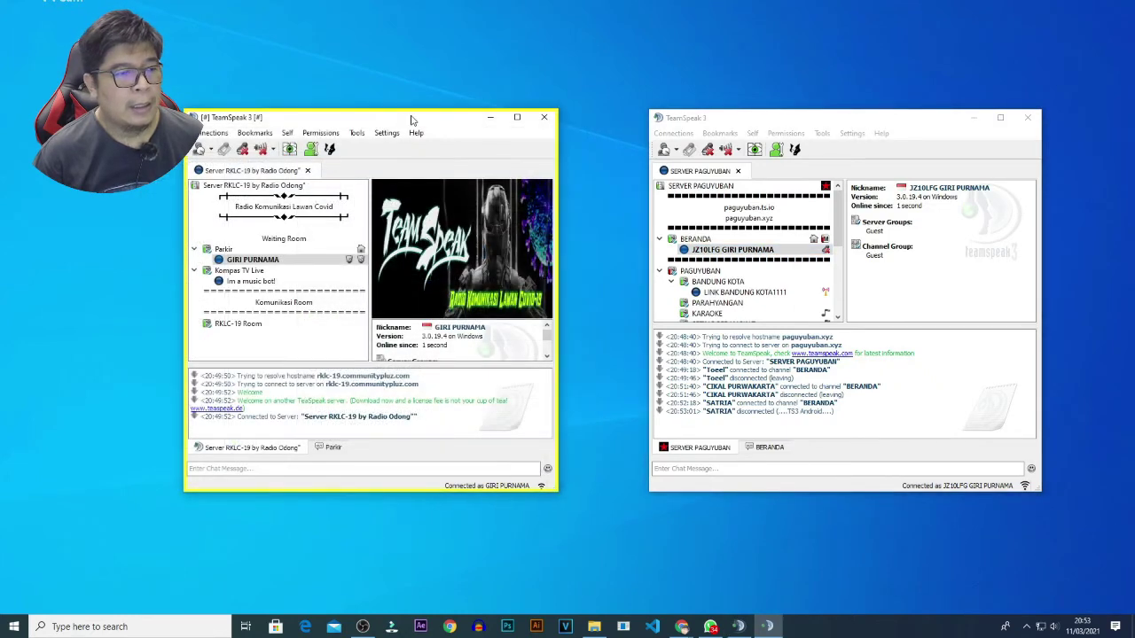
# Move the two TeamSpeak windows closer together, clear of the webcam picture
pyautogui.moveTo(411, 120); pyautogui.dragTo(471, 119)
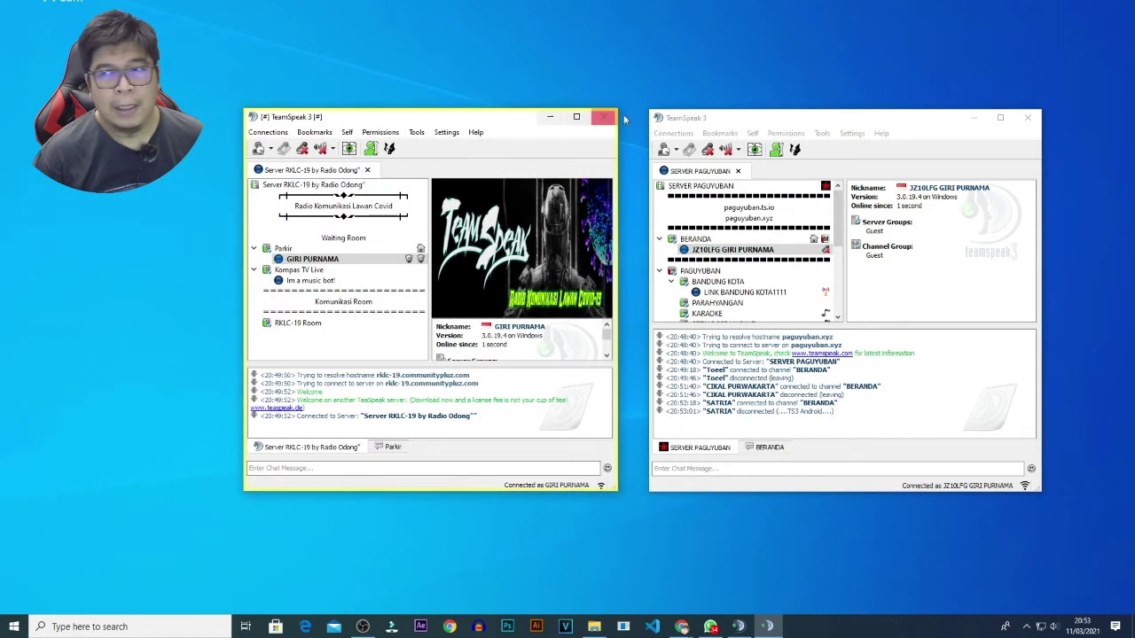
pyautogui.moveTo(780, 122); pyautogui.dragTo(773, 118)
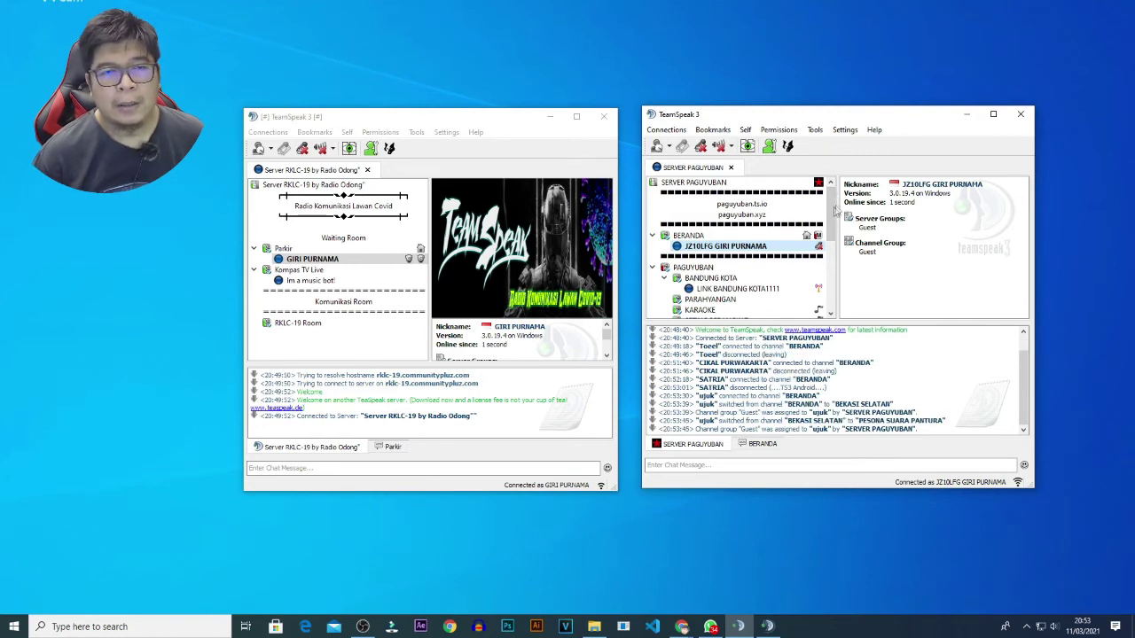
# Switch the SERVER PAGUYUBAN client to the BEKASI SELATAN channel and widen its channel tree
pyautogui.moveTo(834, 210)
pyautogui.mouseDown()
pyautogui.moveTo(835, 251)
pyautogui.moveTo(835, 209)
pyautogui.mouseUp()
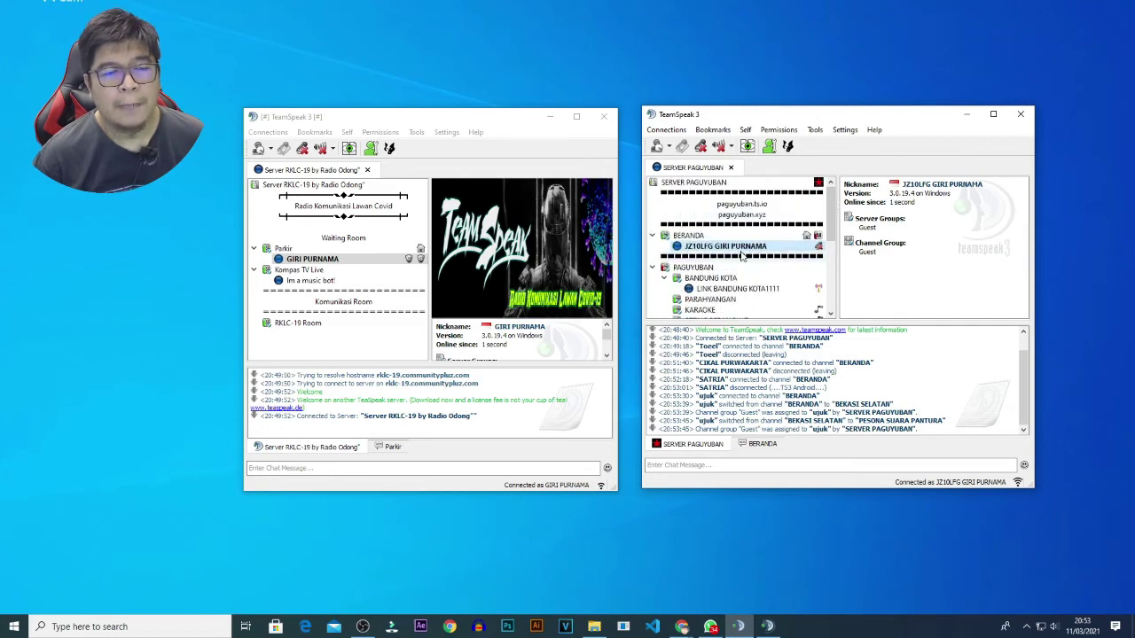
pyautogui.moveTo(831, 217); pyautogui.dragTo(827, 290)
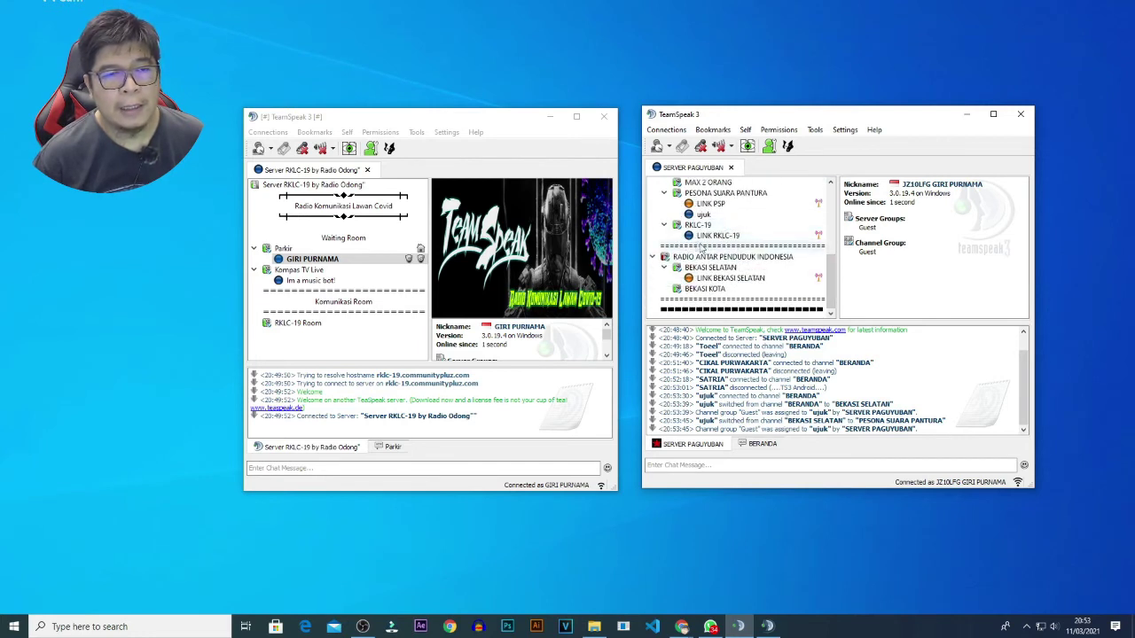
pyautogui.moveTo(833, 276)
pyautogui.mouseDown()
pyautogui.moveTo(822, 217)
pyautogui.moveTo(831, 288)
pyautogui.mouseUp()
pyautogui.click(709, 269)
pyautogui.doubleClick(709, 270)
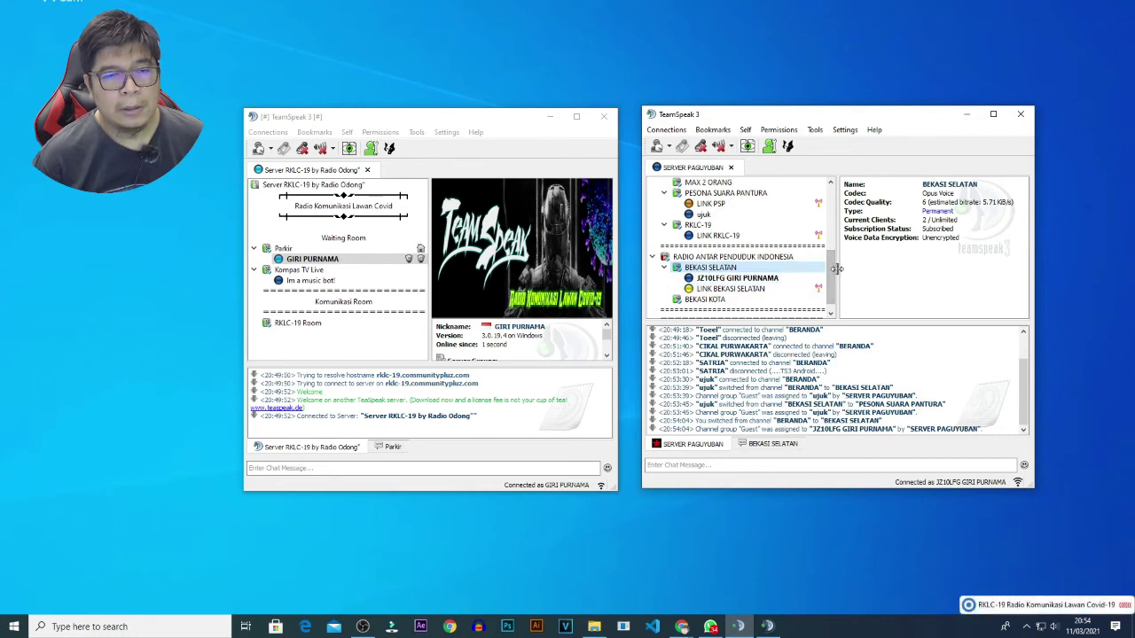
pyautogui.moveTo(838, 274)
pyautogui.mouseDown()
pyautogui.moveTo(917, 275)
pyautogui.moveTo(858, 277)
pyautogui.mouseUp()
pyautogui.click(753, 279)
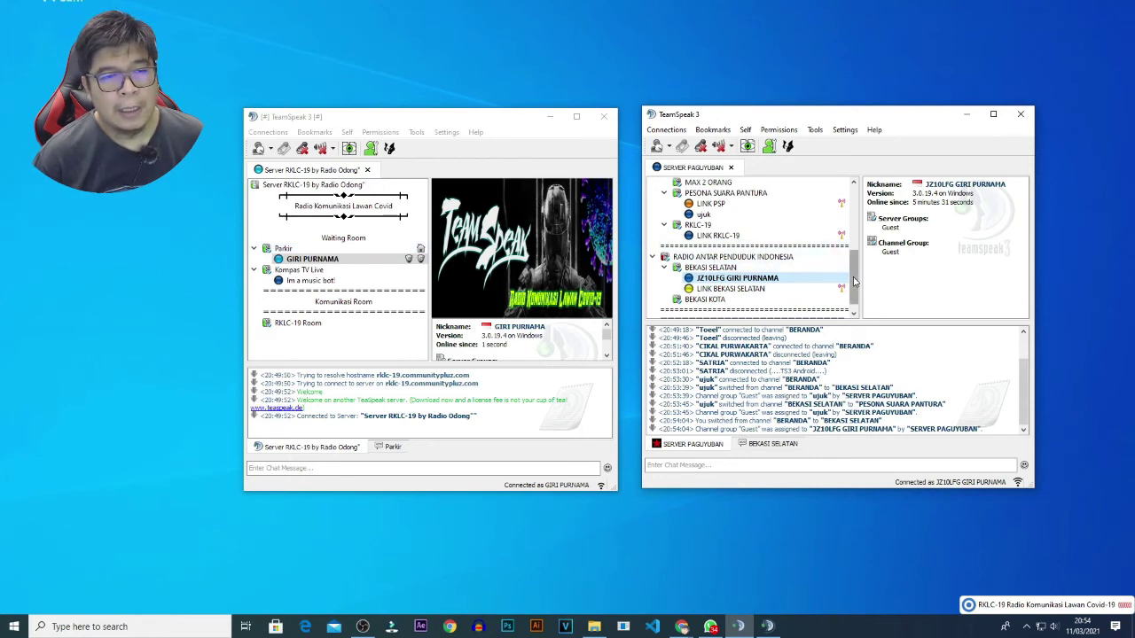
# Switch the SERVER PAGUYUBAN client to the RKLC-19 channel and the sandboxed client to RKLC-19 Room
pyautogui.doubleClick(702, 225)
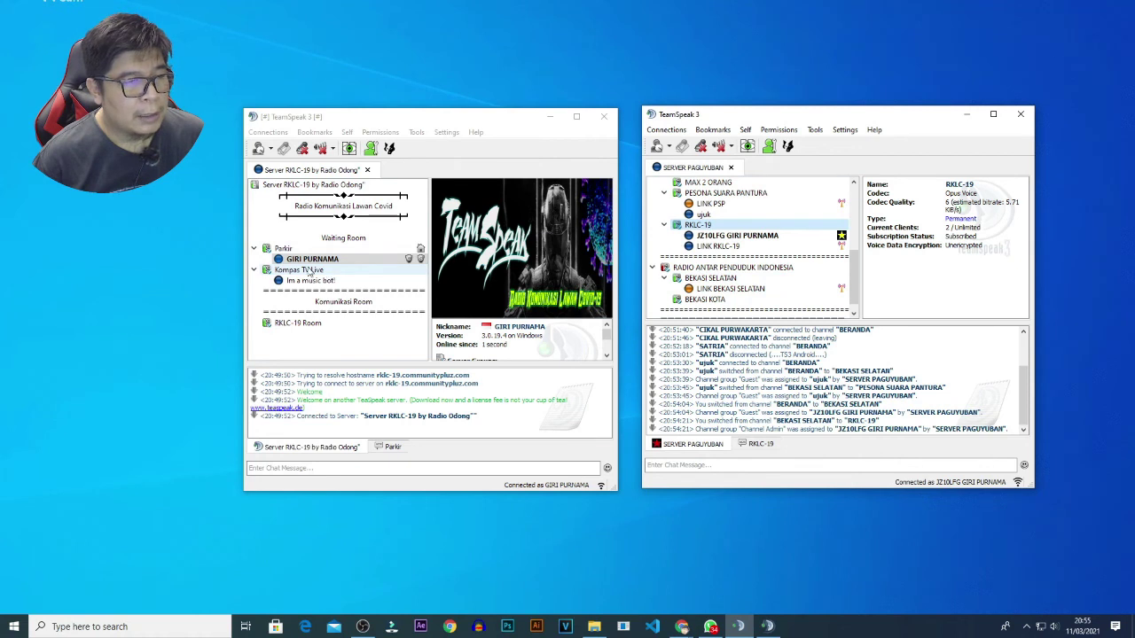
pyautogui.doubleClick(289, 324)
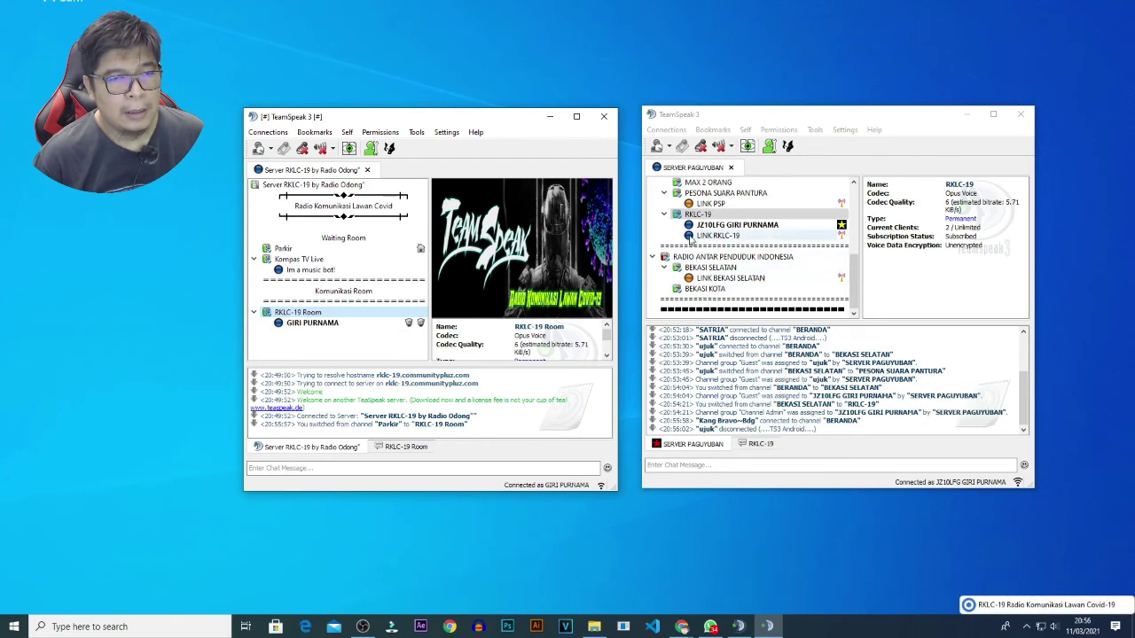
# Switch the SERVER PAGUYUBAN client to BEKASI SELATAN and back to the RKLC-19 channel
pyautogui.doubleClick(709, 267)
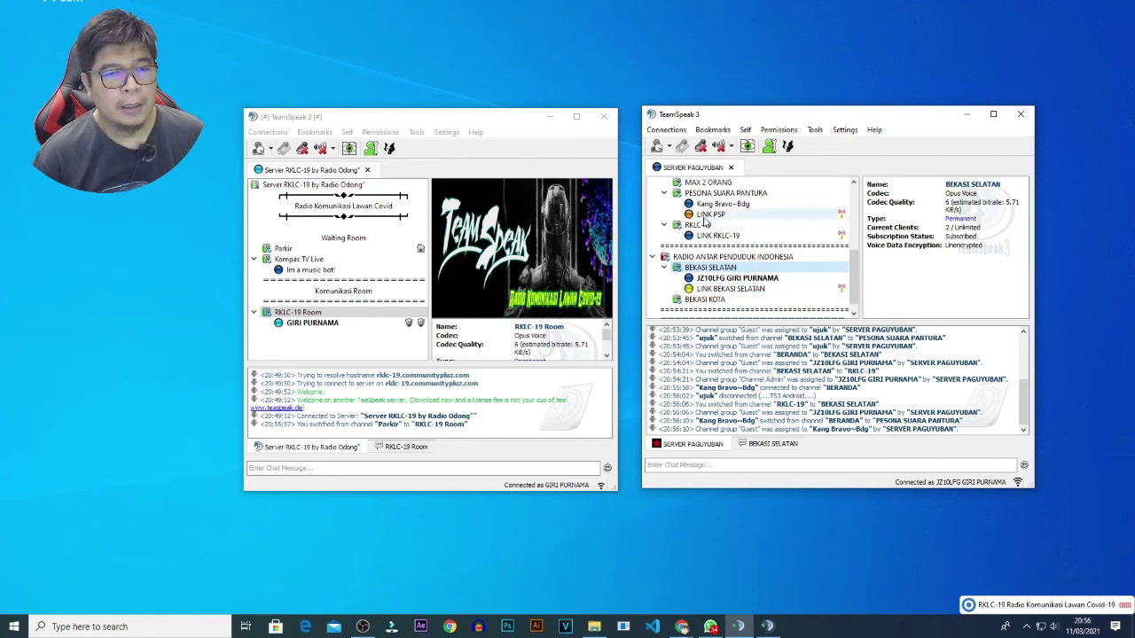
pyautogui.doubleClick(733, 227)
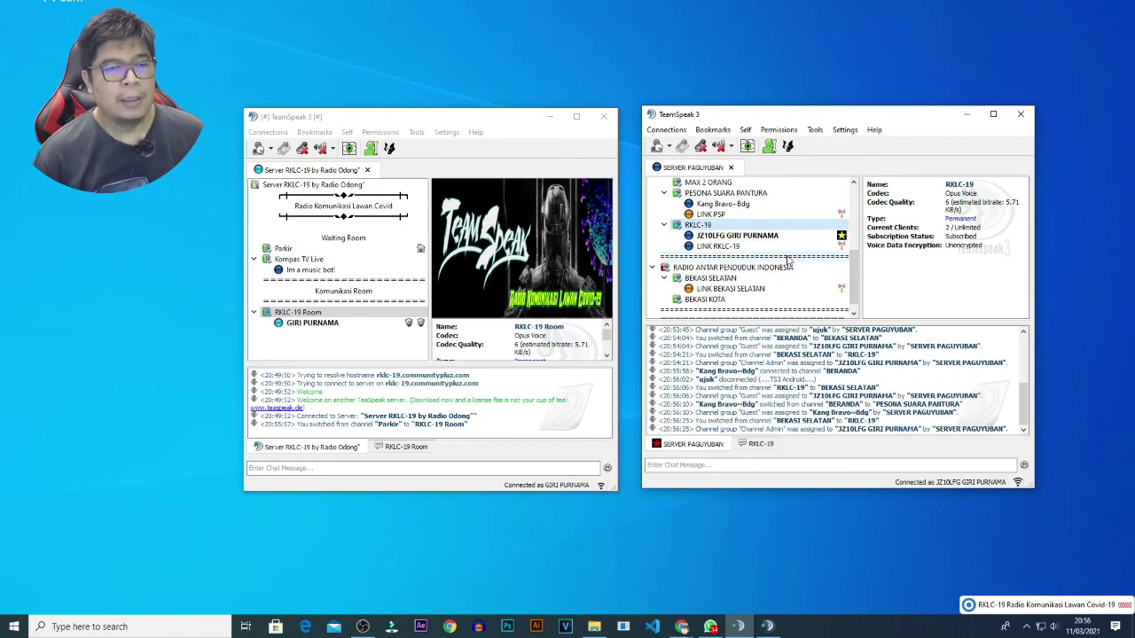